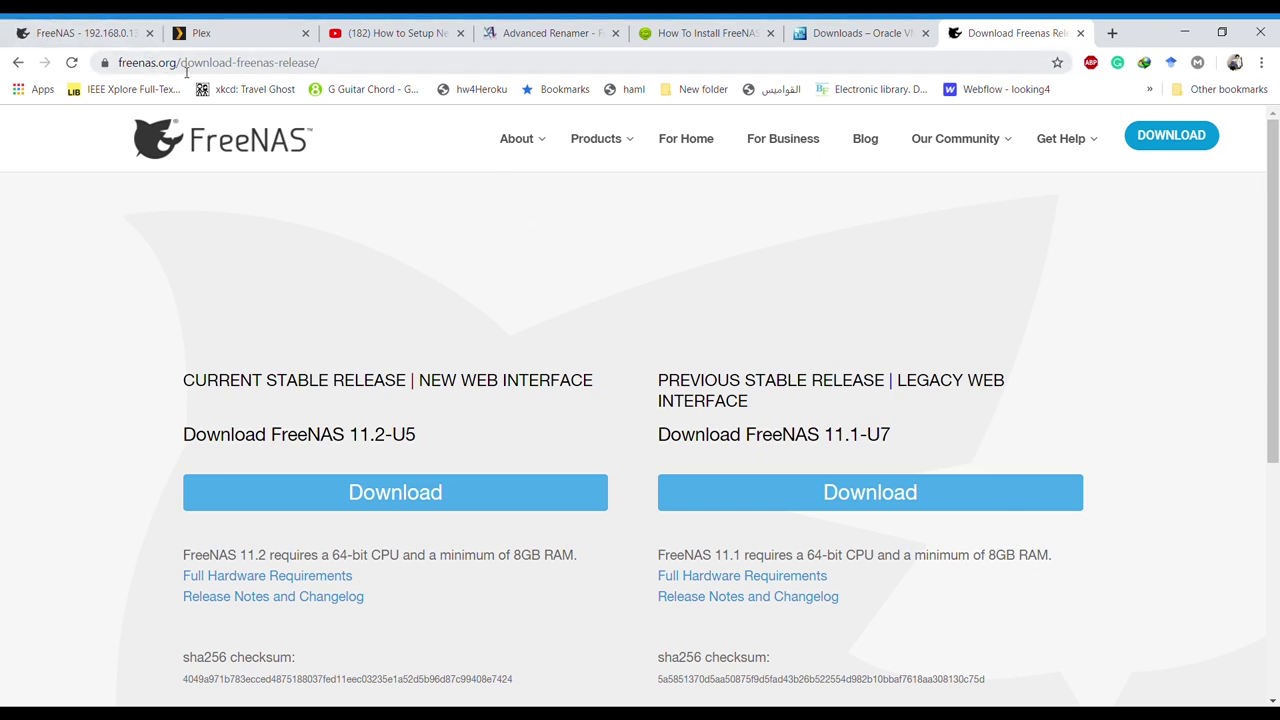
- Download the FreeNAS 11.2-U5 release and close the 'Thank you - FreeNAS' tab
{"action": "scroll", "coordinate": [865, 590], "scroll_direction": "down", "scroll_amount": 4}
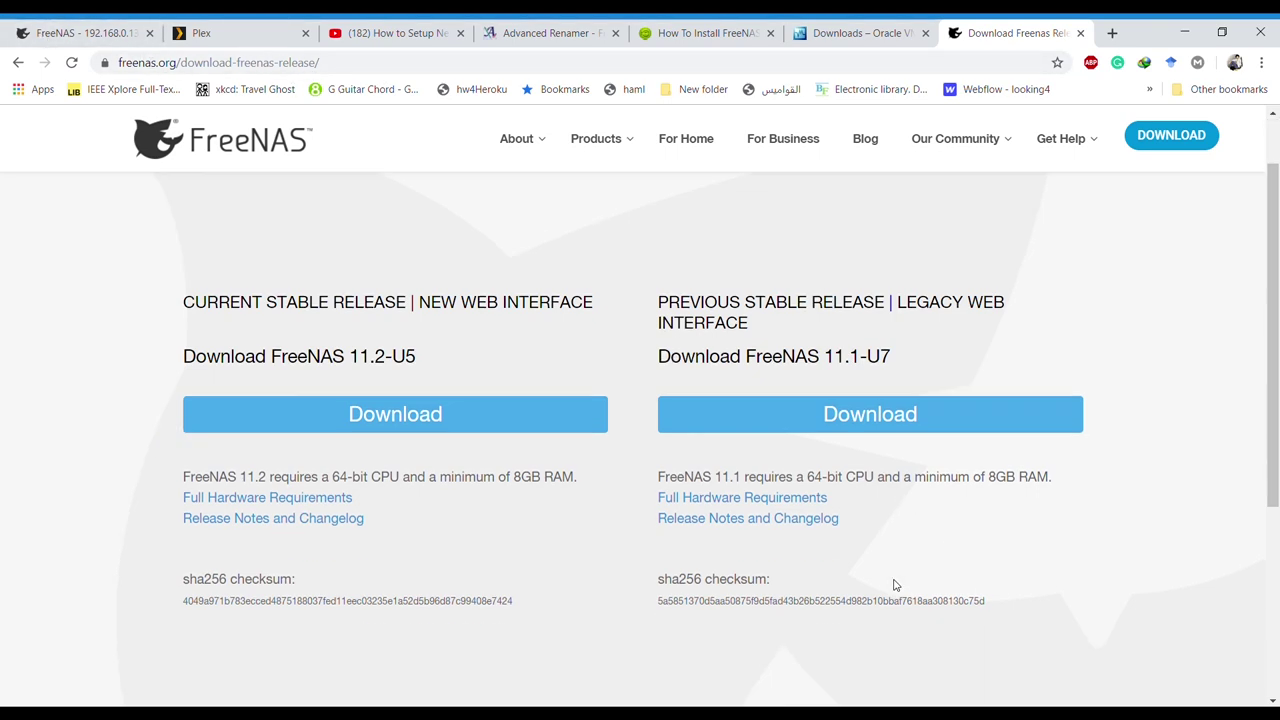
{"action": "scroll", "coordinate": [860, 590], "scroll_direction": "up", "scroll_amount": 3}
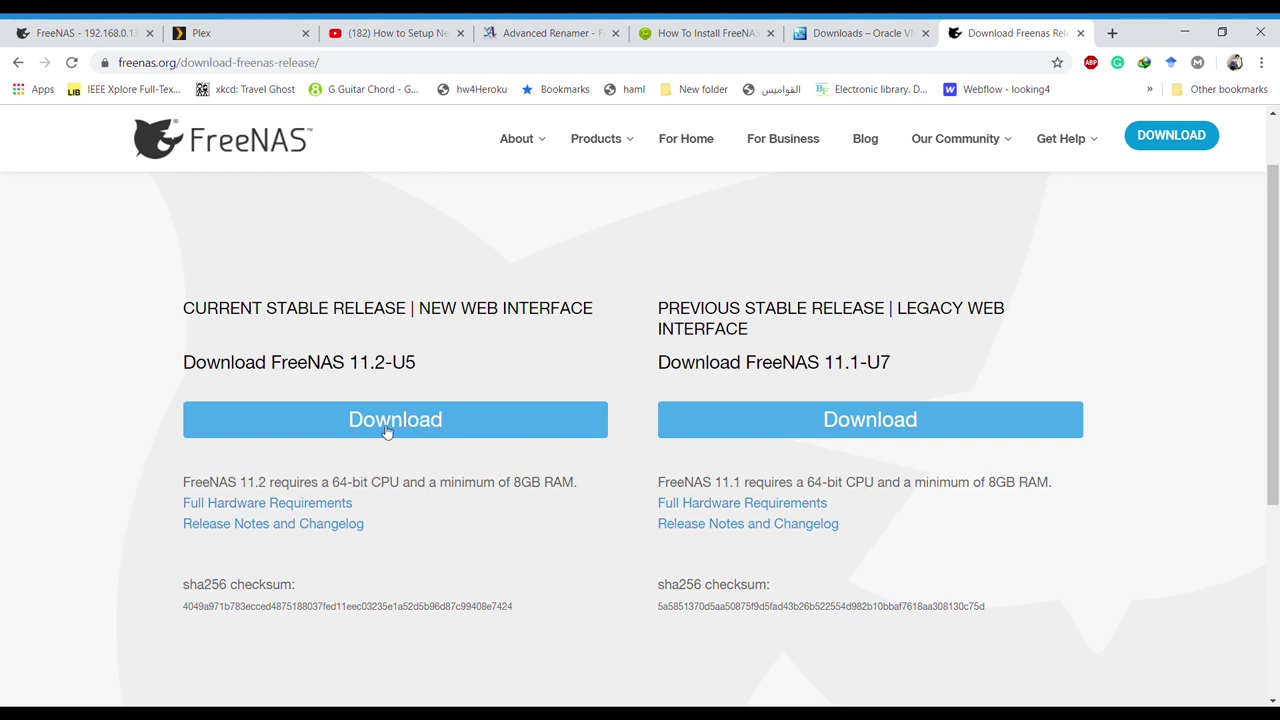
{"action": "left_click", "coordinate": [382, 427]}
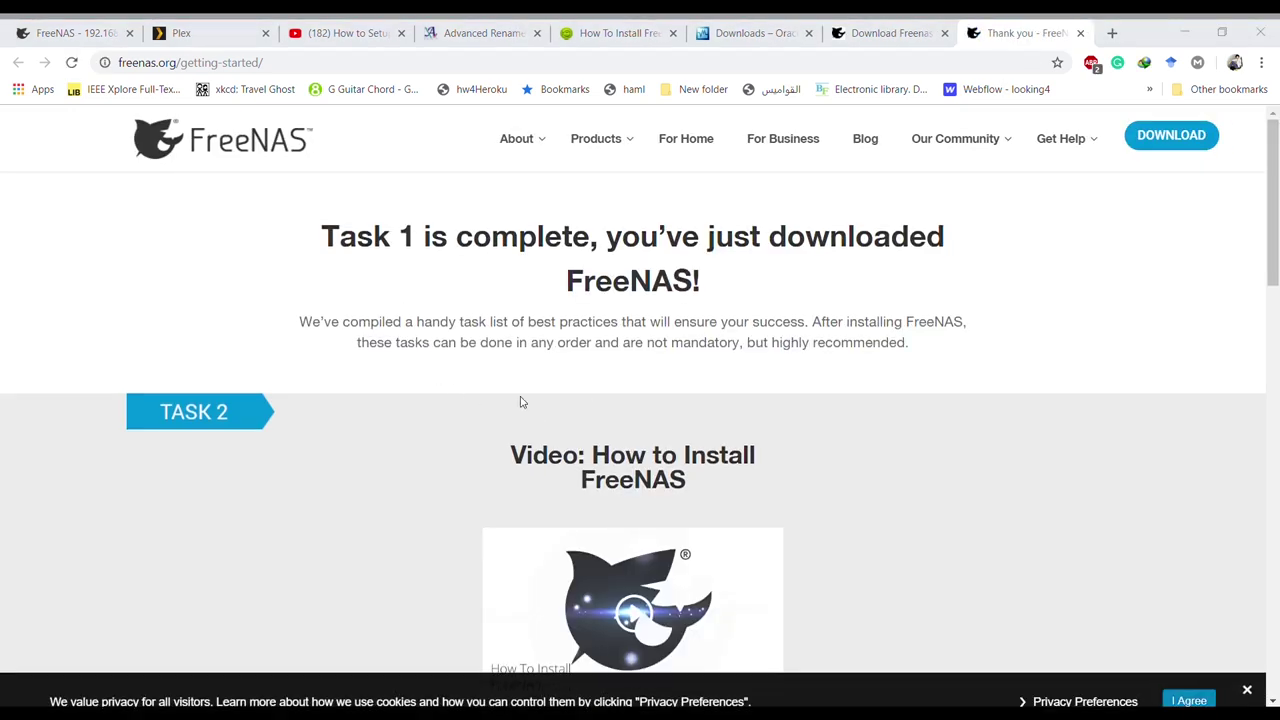
{"action": "left_click", "coordinate": [597, 408]}
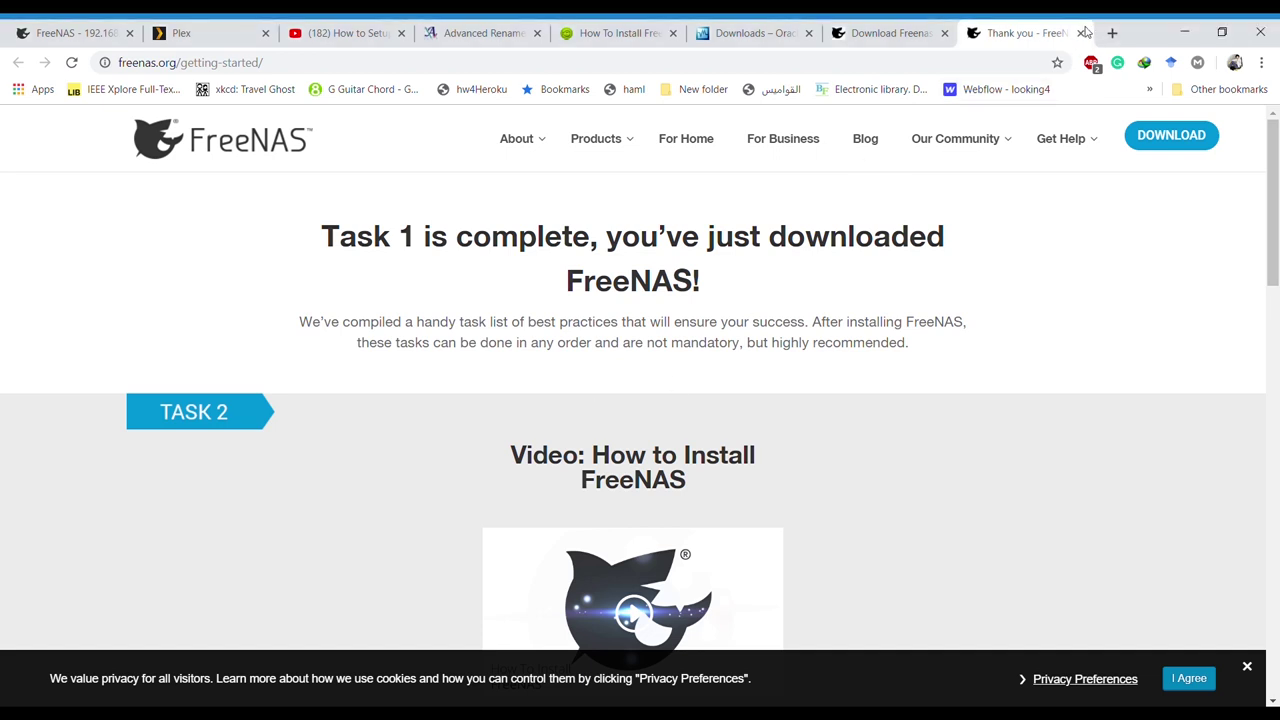
{"action": "left_click", "coordinate": [1082, 33]}
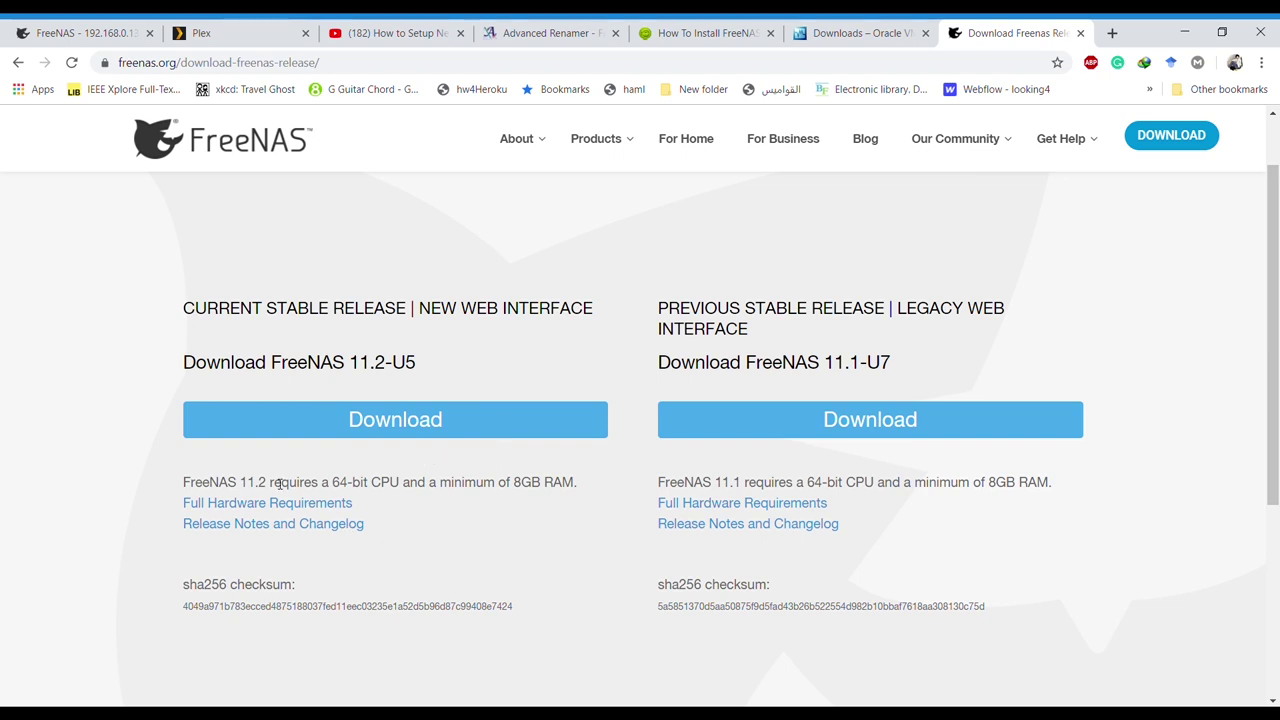
- Highlight the FreeNAS 11.2 hardware requirements, including the 8GB RAM minimum, then clear the highlight
{"action": "left_click_drag", "start_coordinate": [336, 486], "coordinate": [525, 497]}
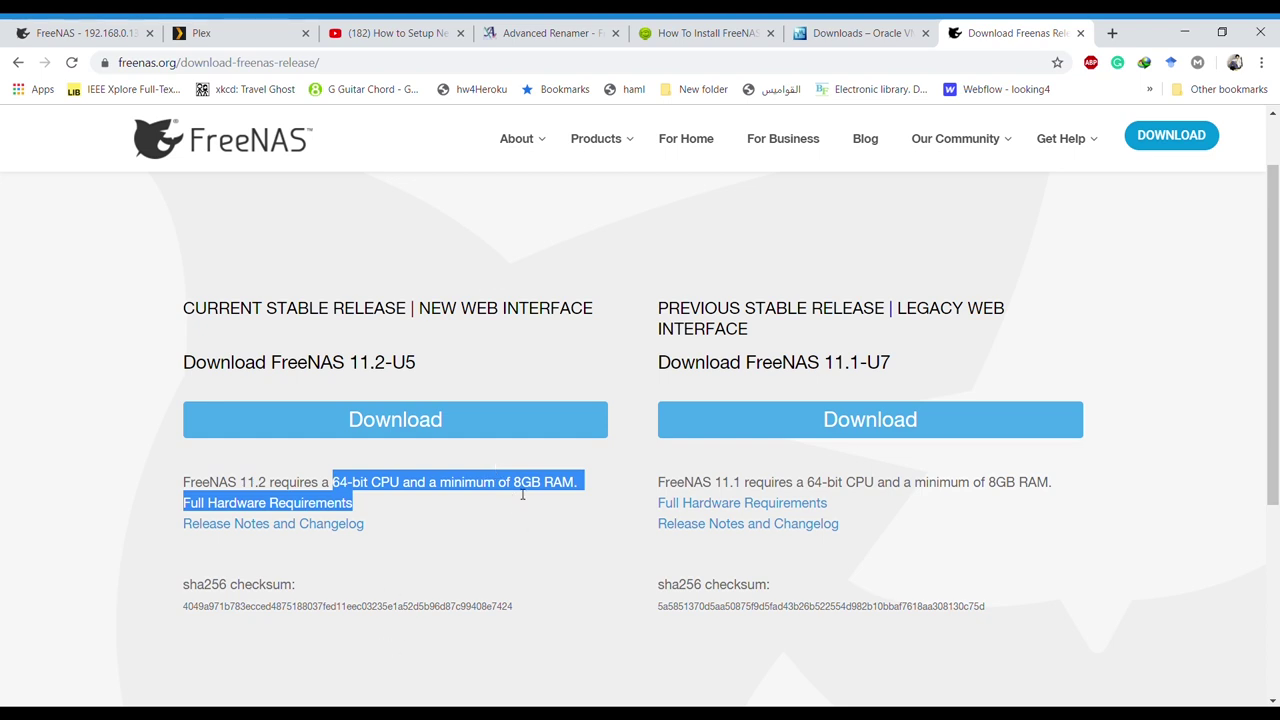
{"action": "left_click_drag", "start_coordinate": [514, 484], "coordinate": [585, 490]}
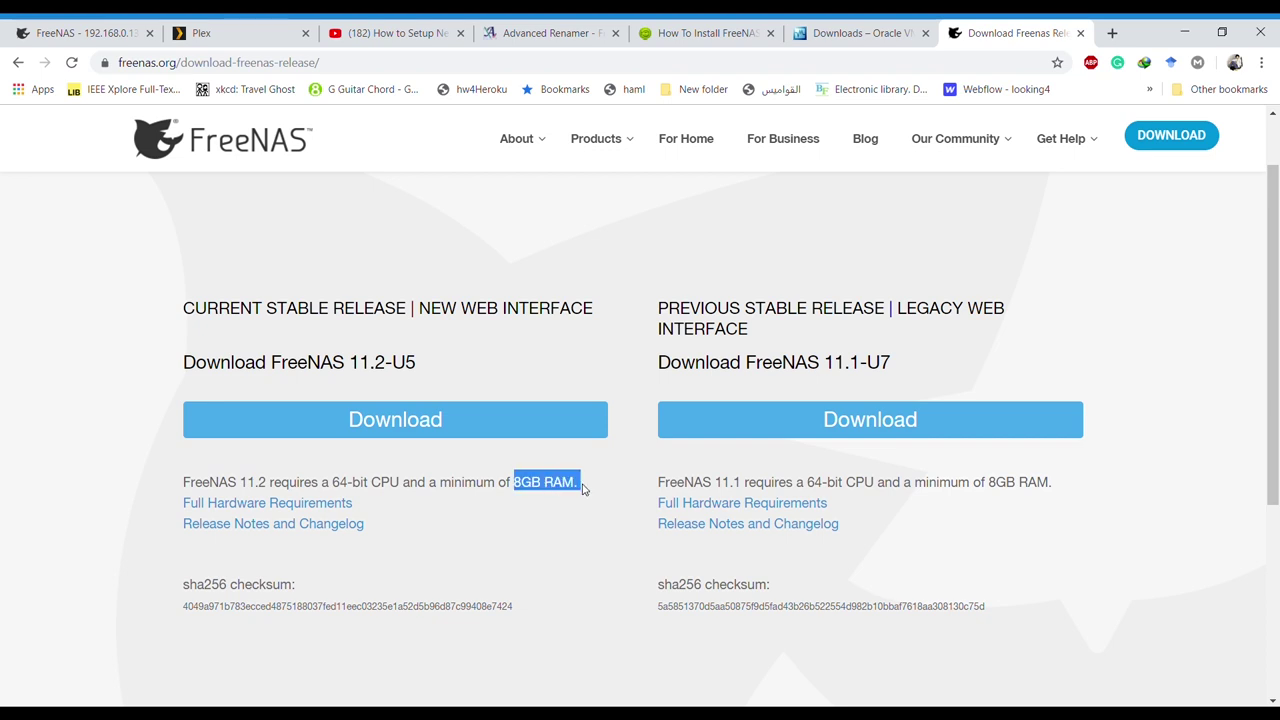
{"action": "left_click_drag", "start_coordinate": [401, 490], "coordinate": [290, 485]}
{"action": "left_click", "coordinate": [295, 485]}
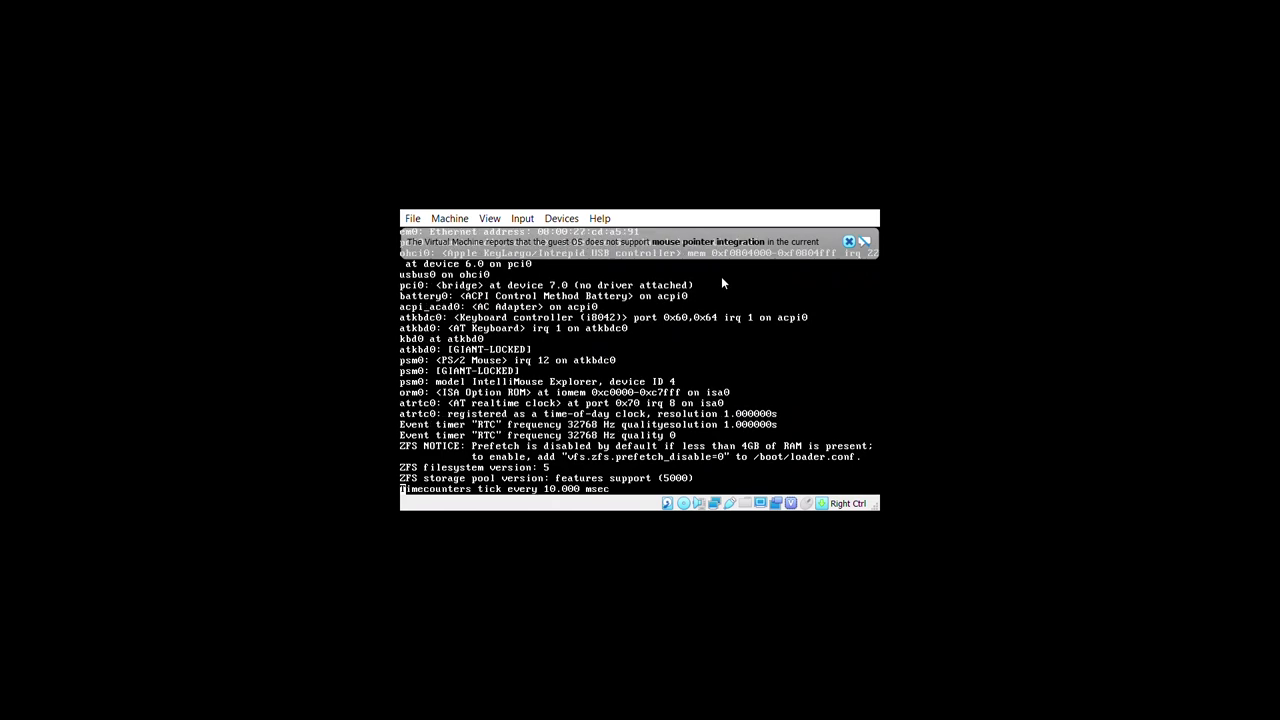
- Dismiss the mouse integration notice, choose Install/Upgrade, and answer Yes to the low-RAM warning
{"action": "left_click", "coordinate": [846, 241]}
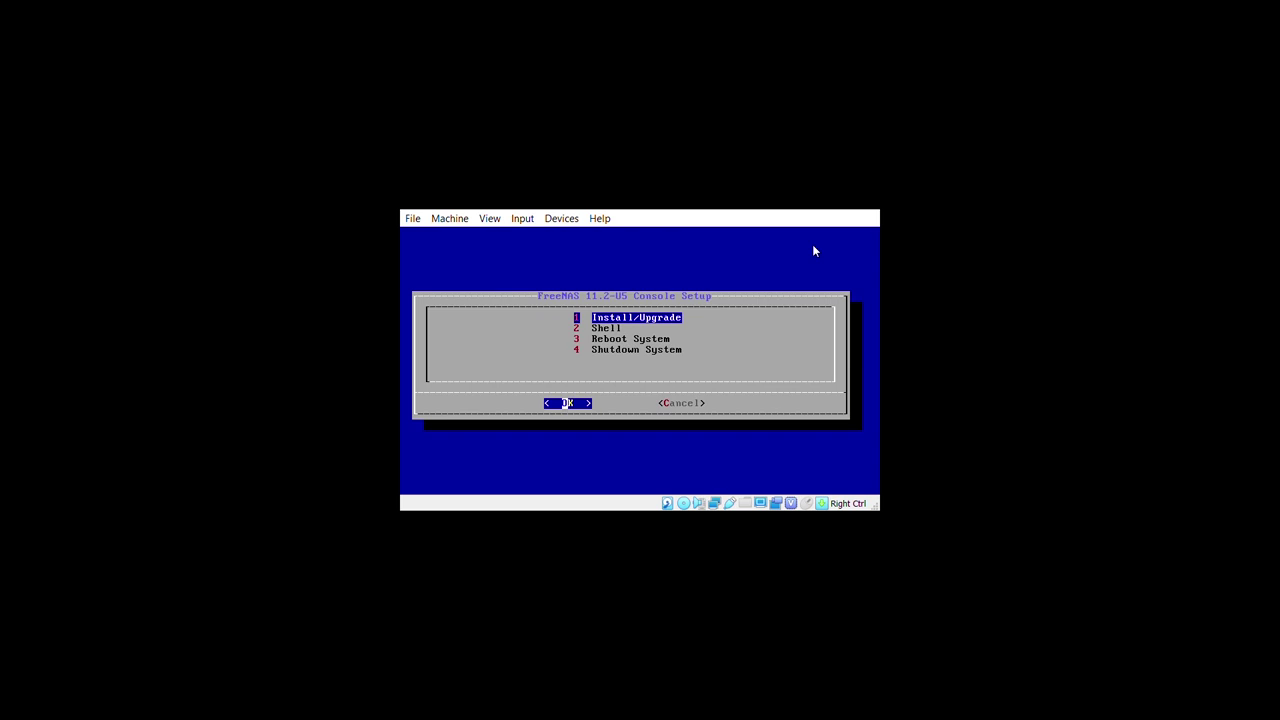
{"action": "key", "text": "Down"}
{"action": "key", "text": "Down"}
{"action": "key", "text": "Down"}
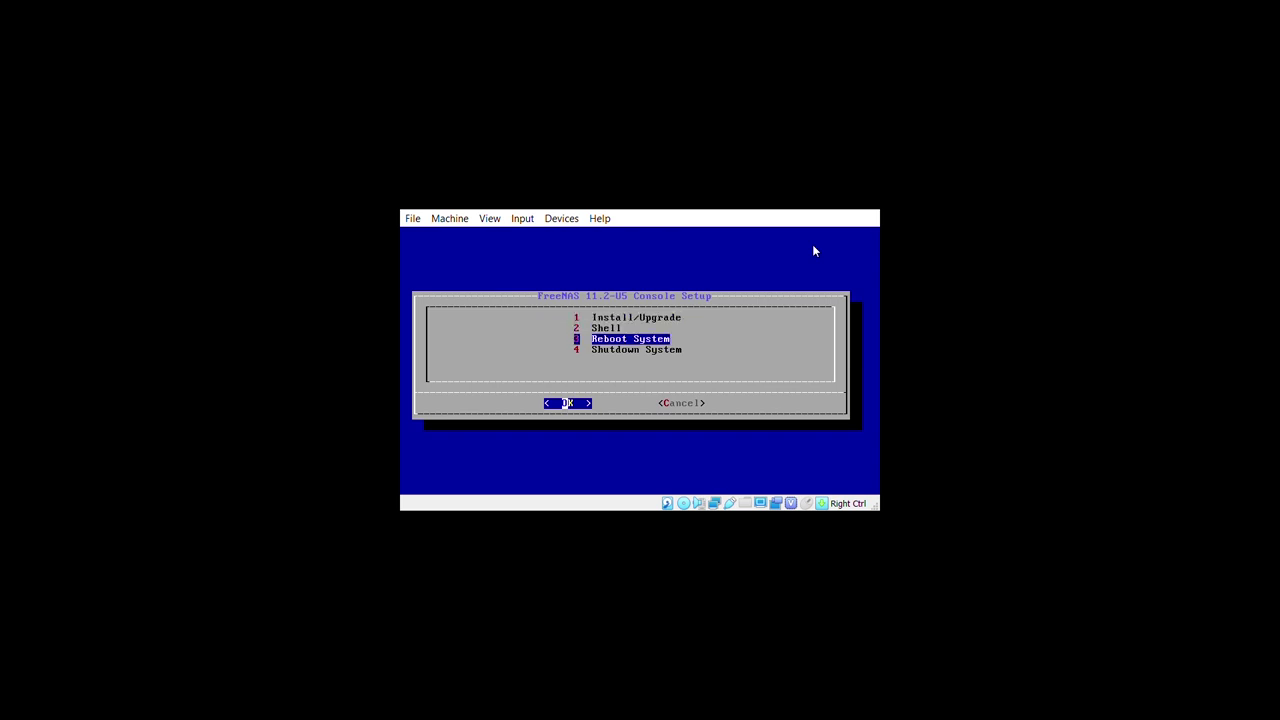
{"action": "key", "text": "Up"}
{"action": "key", "text": "Up"}
{"action": "key", "text": "Up"}
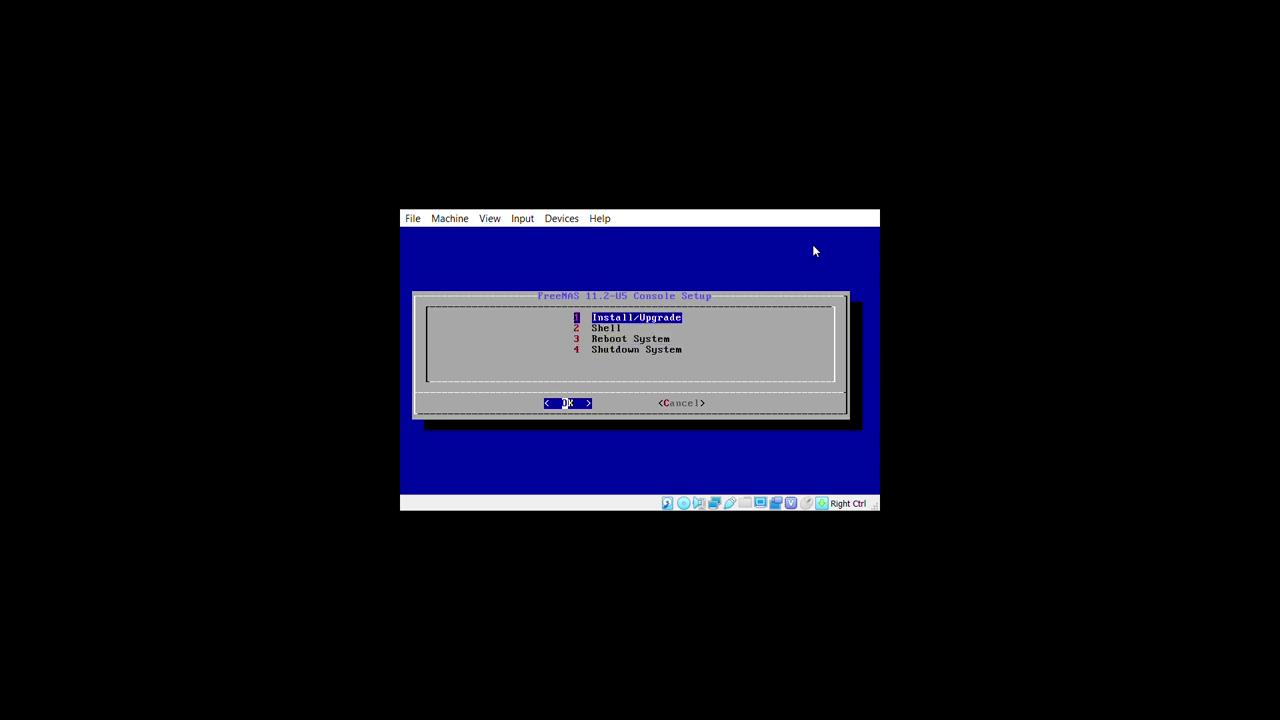
{"action": "key", "text": "Return"}
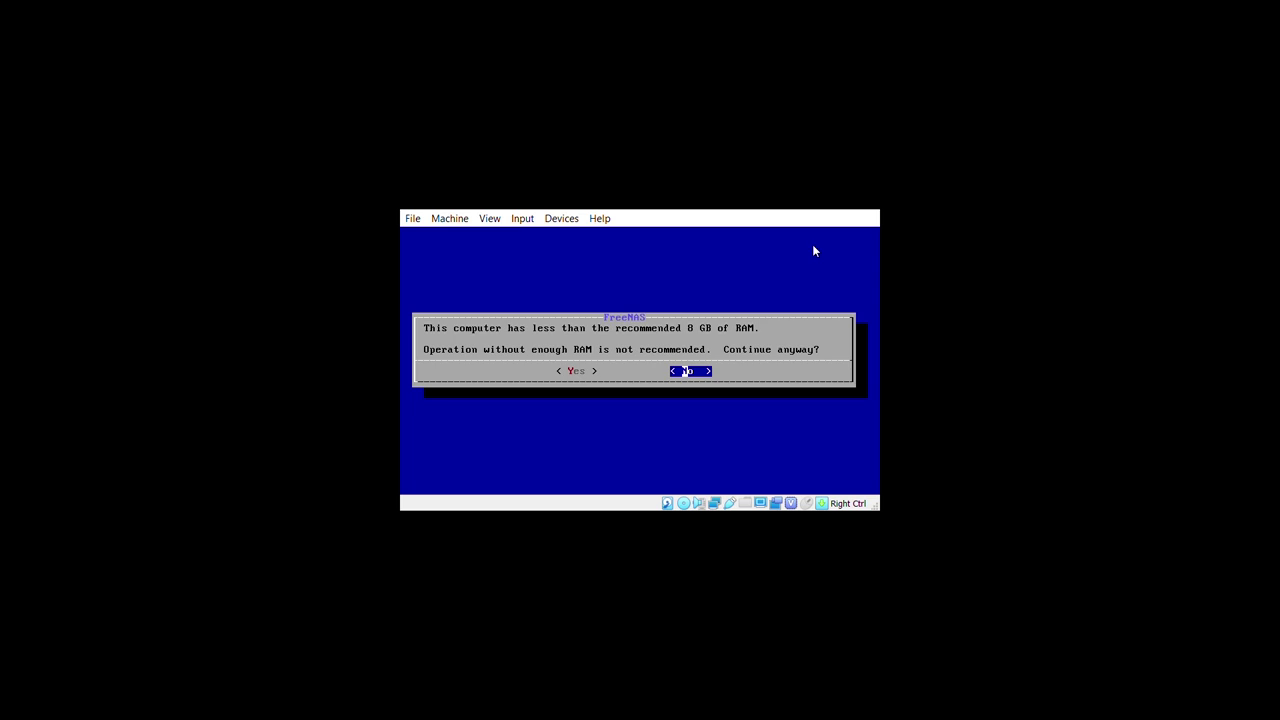
{"action": "key", "text": "Left"}
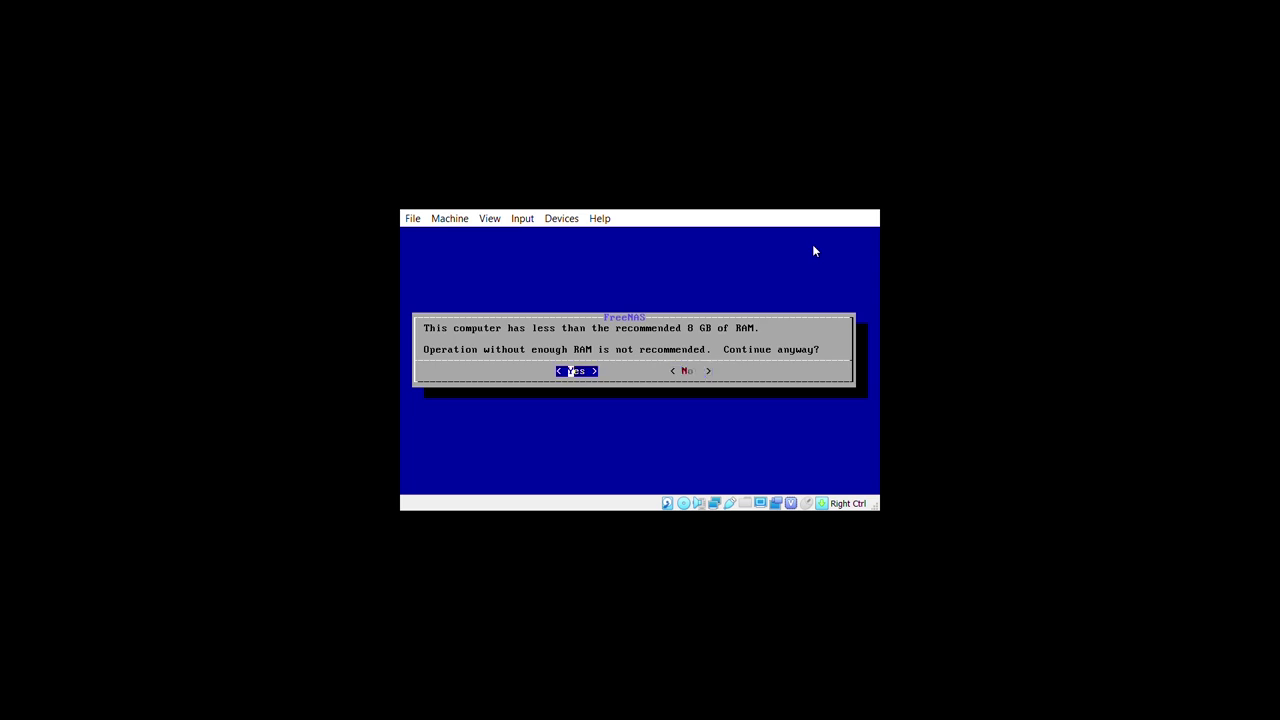
{"action": "key", "text": "Return"}
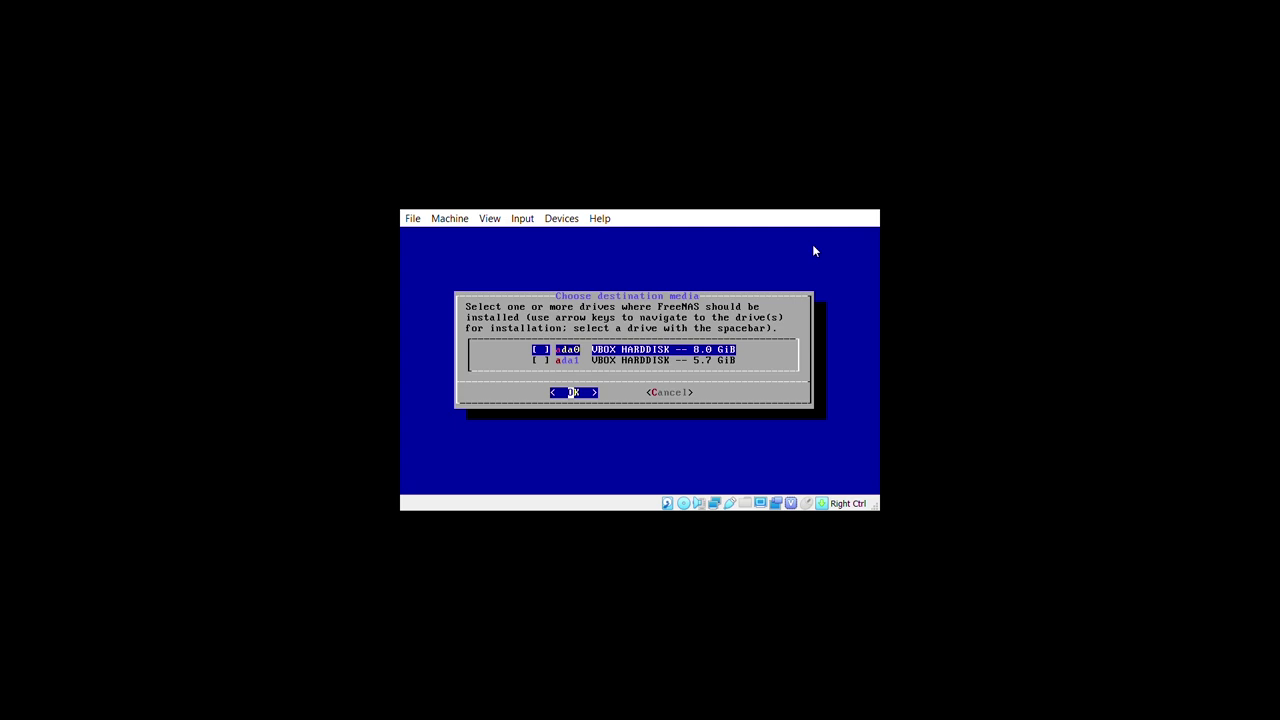
- Select drive ada0 (8.0 GiB) as the install destination and confirm with OK
{"action": "key", "text": "Down"}
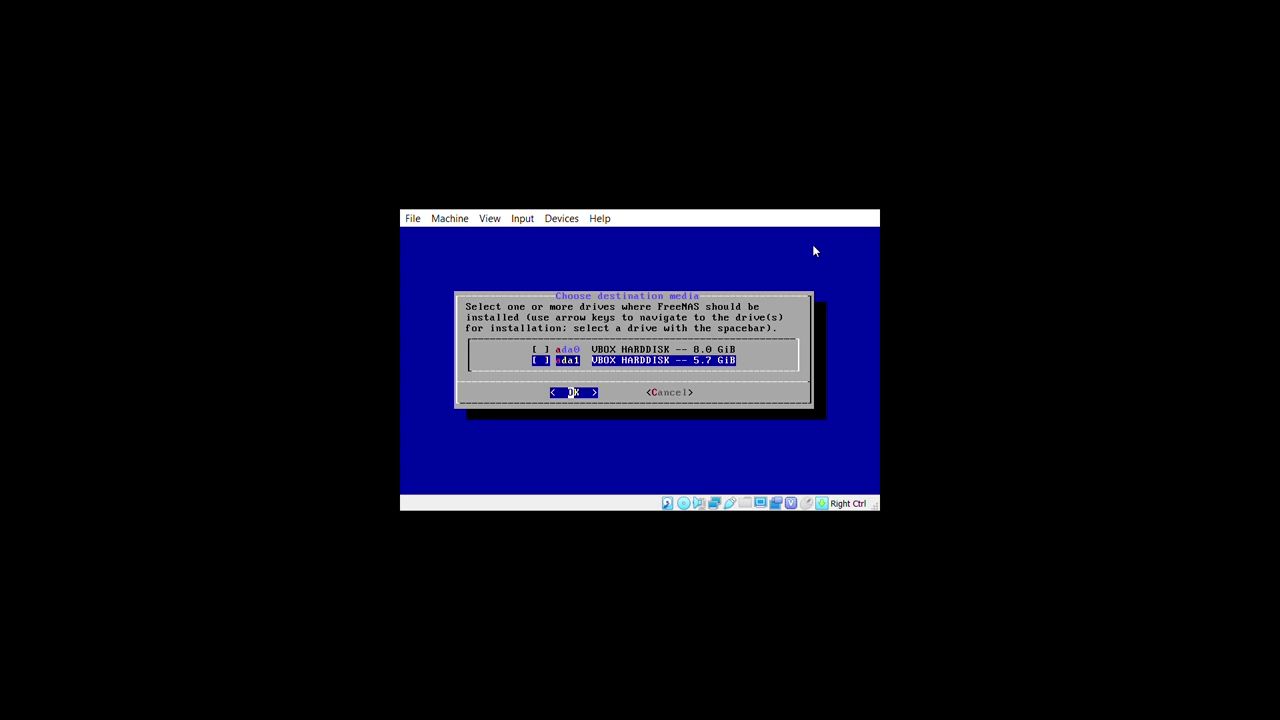
{"action": "key", "text": "Up"}
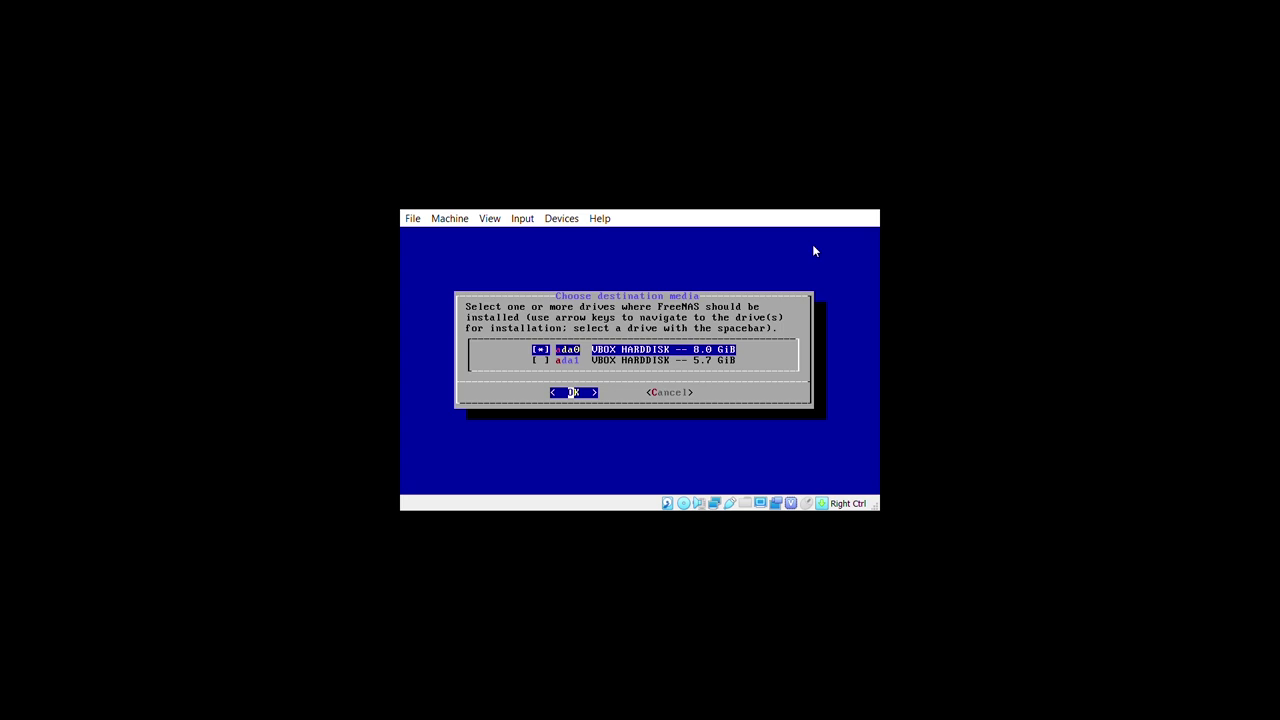
{"action": "key", "text": "Return"}
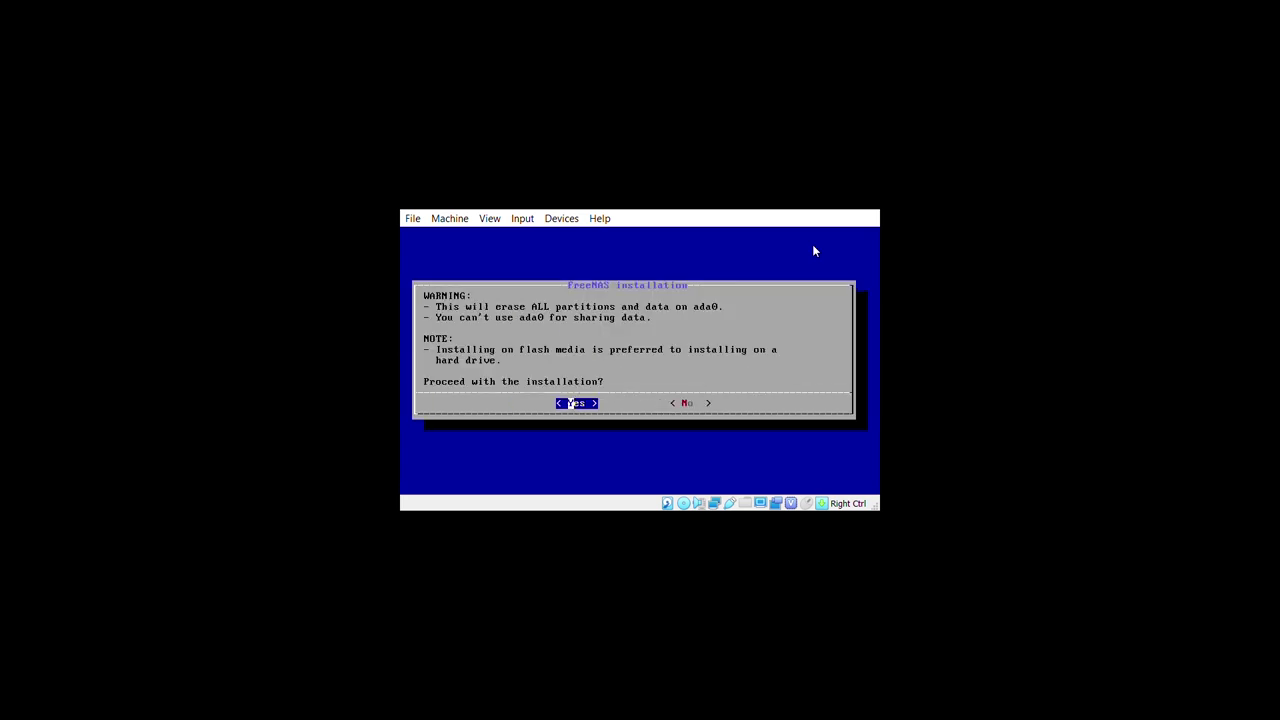
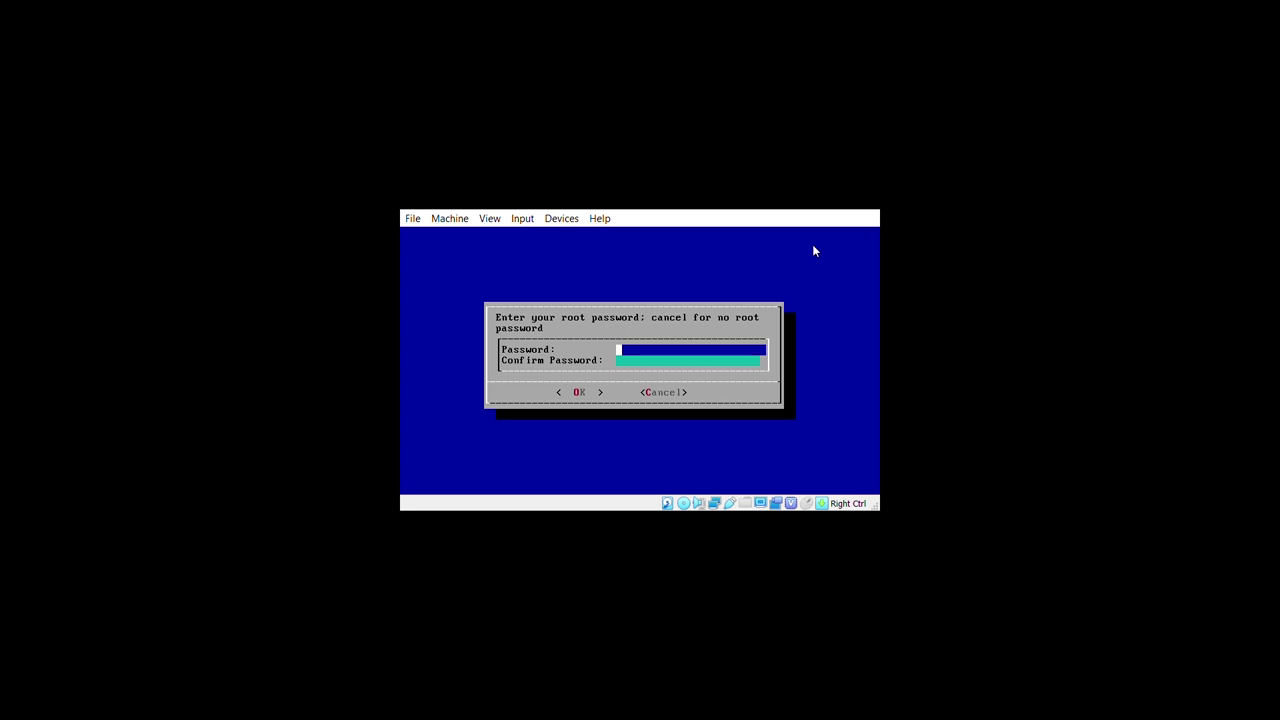
- Enter the FreeNAS root password and its confirmation, then submit them
{"action": "type", "text": "****"}
{"action": "key", "text": "Tab"}
{"action": "type", "text": "****"}
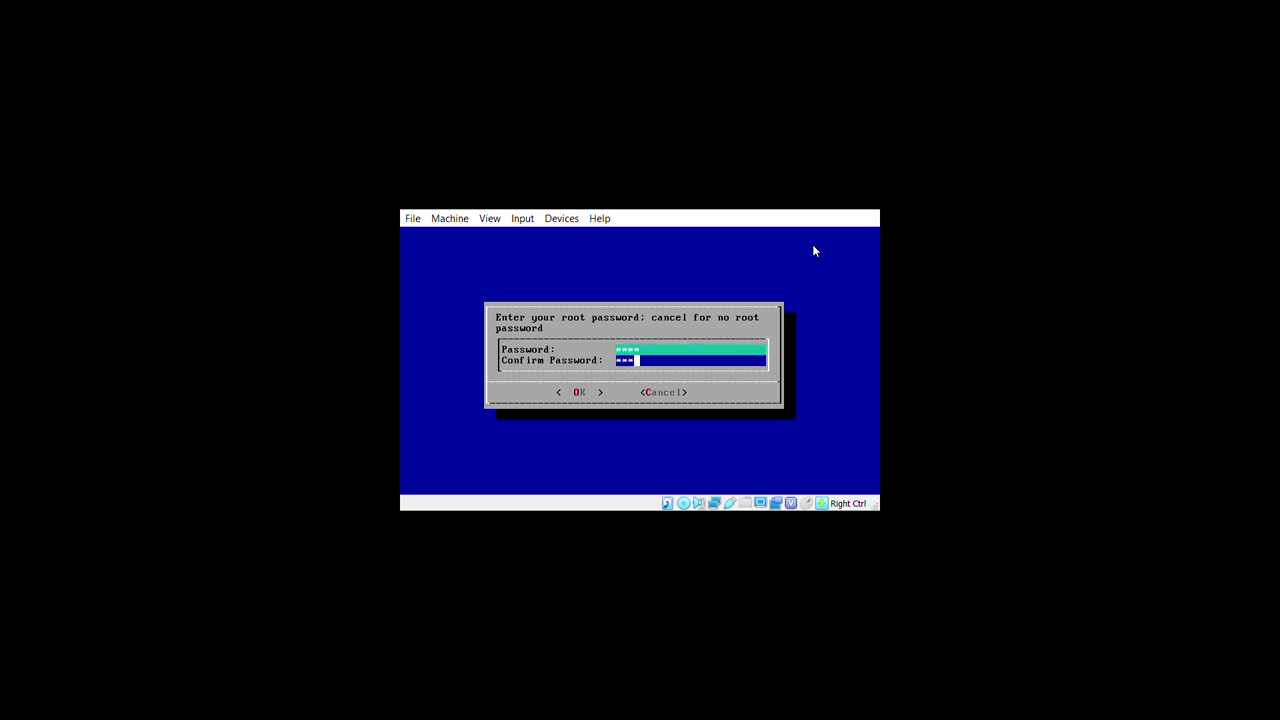
{"action": "key", "text": "Return"}
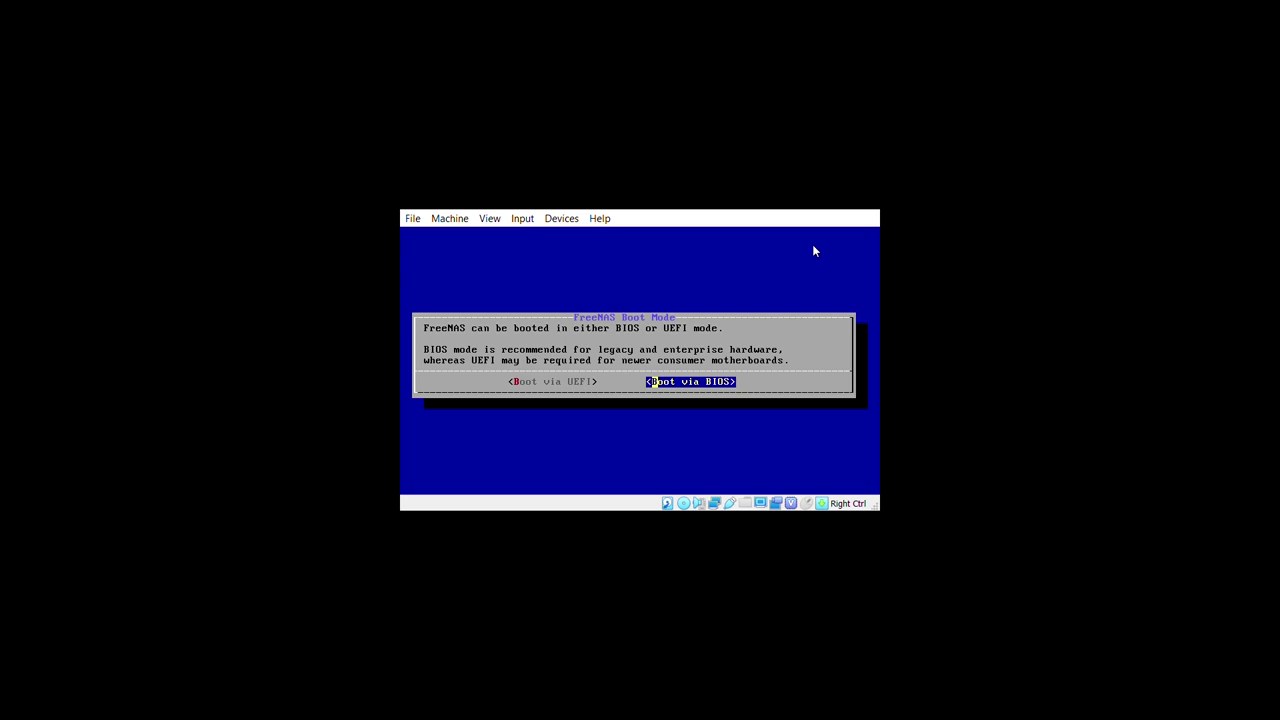
- Choose 'Boot via UEFI' and let FreeNAS install onto ada0
{"action": "key", "text": "Left"}
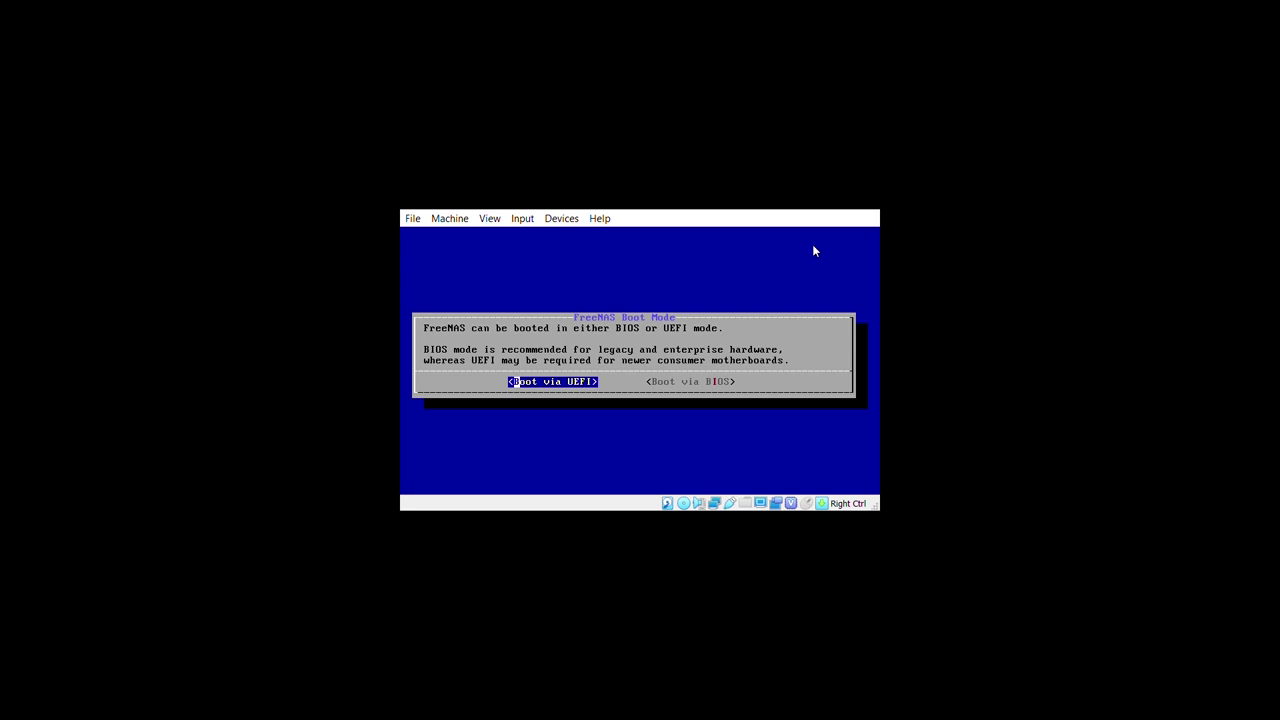
{"action": "key", "text": "Return"}
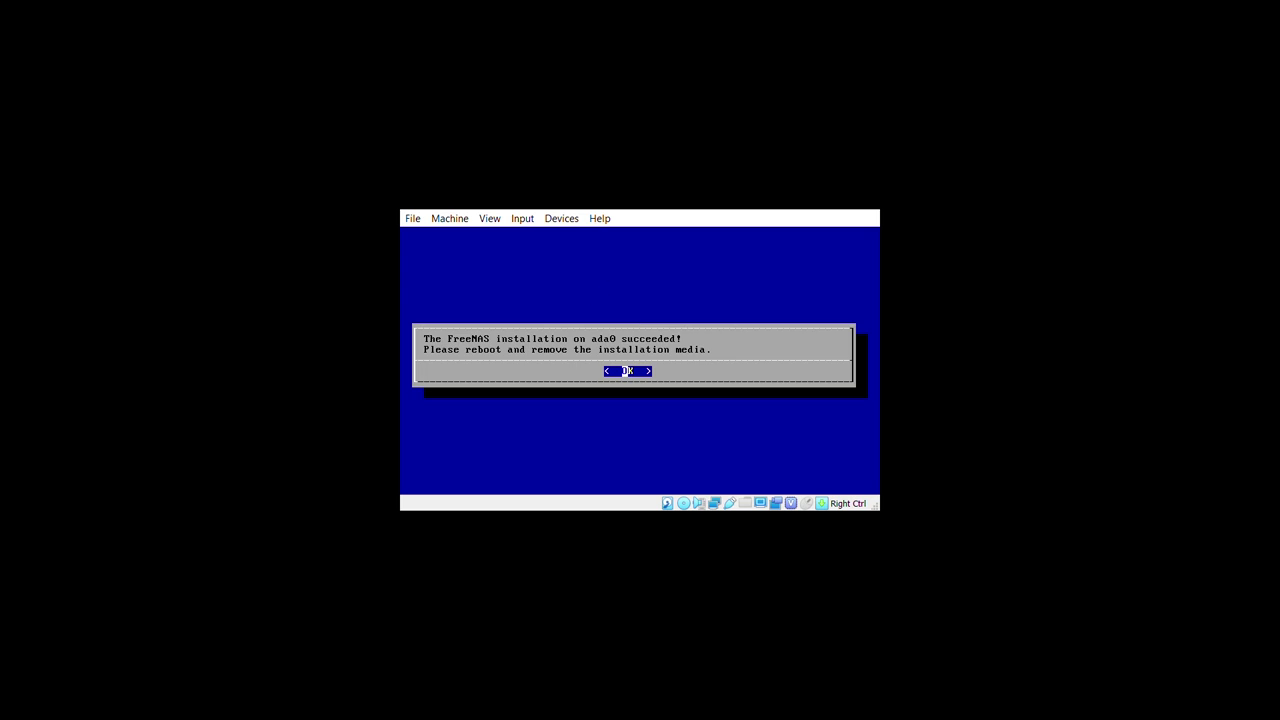
- Dismiss the installation-success notice and choose '3 Reboot System' from Console Setup
{"action": "key", "text": "Return"}
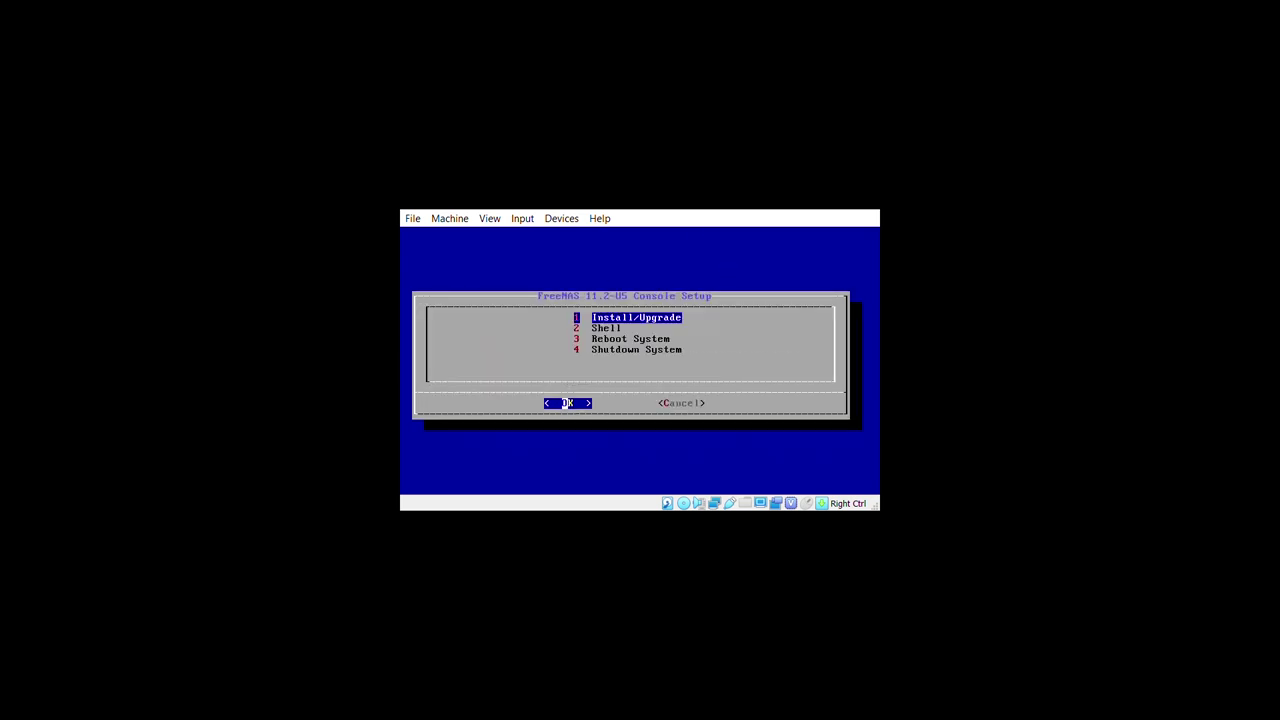
{"action": "key", "text": "Down"}
{"action": "key", "text": "Down"}
{"action": "key", "text": "Down"}
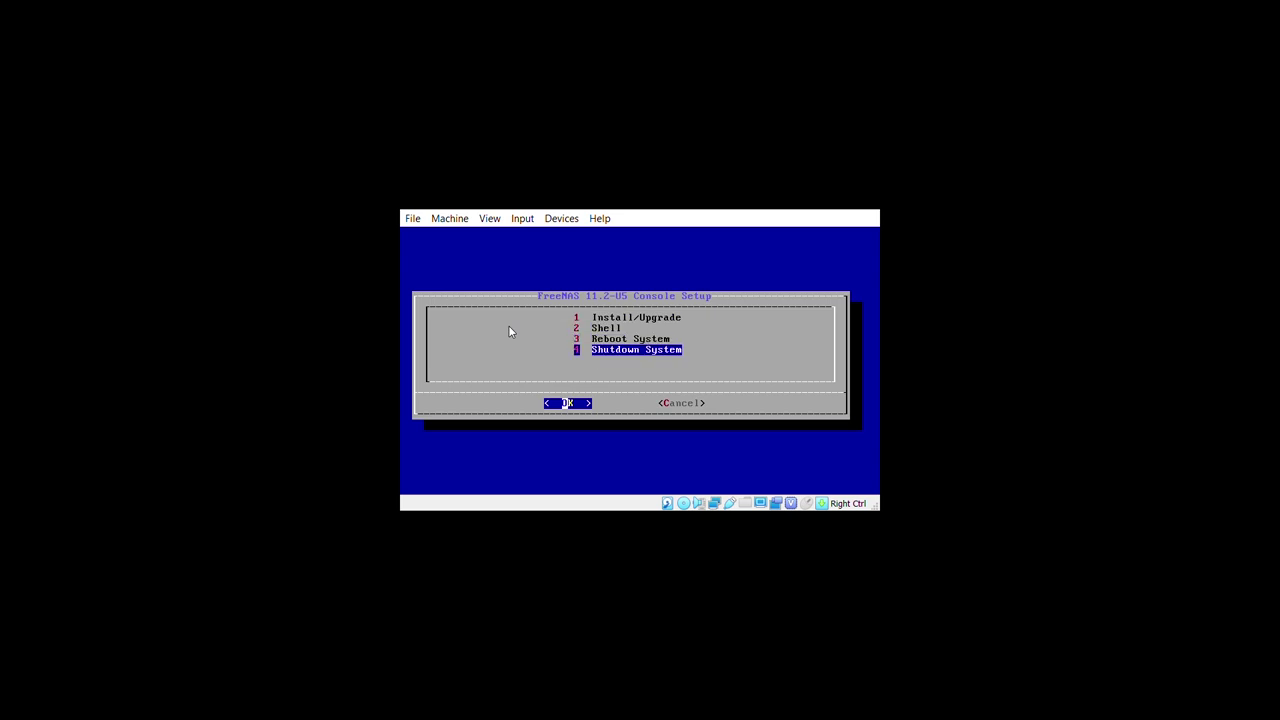
{"action": "key", "text": "Up"}
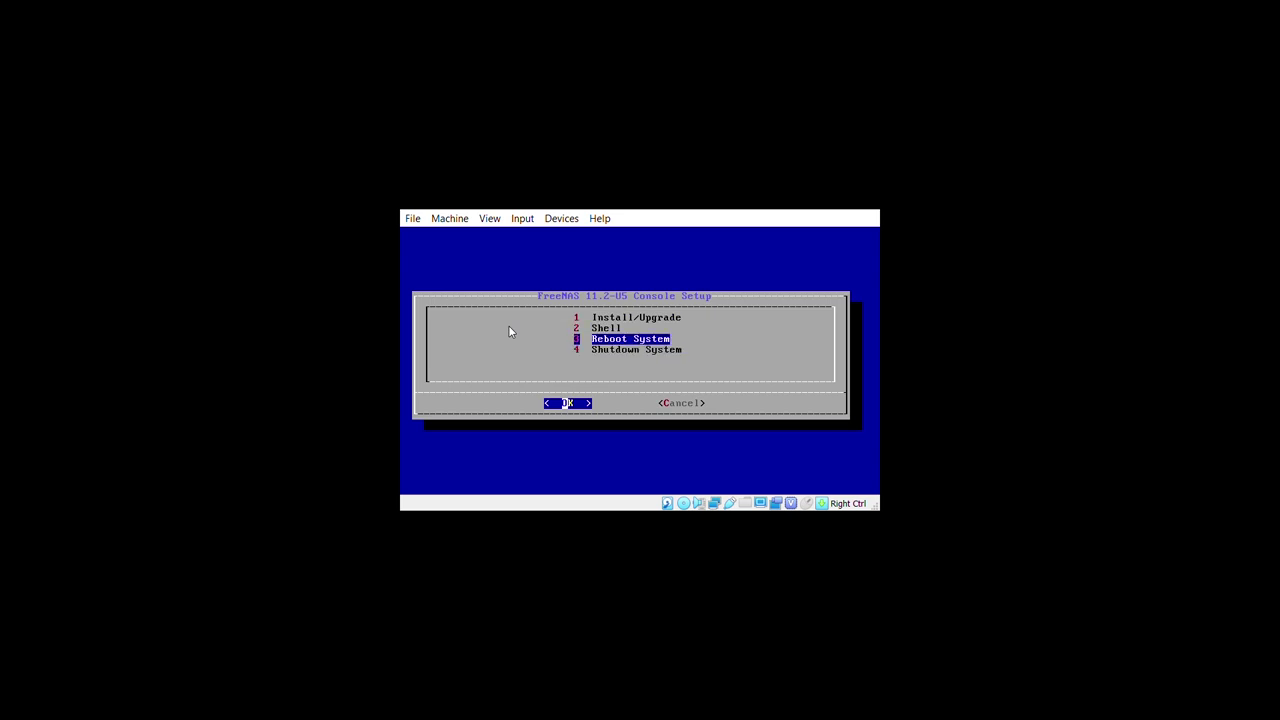
{"action": "key", "text": "Return"}
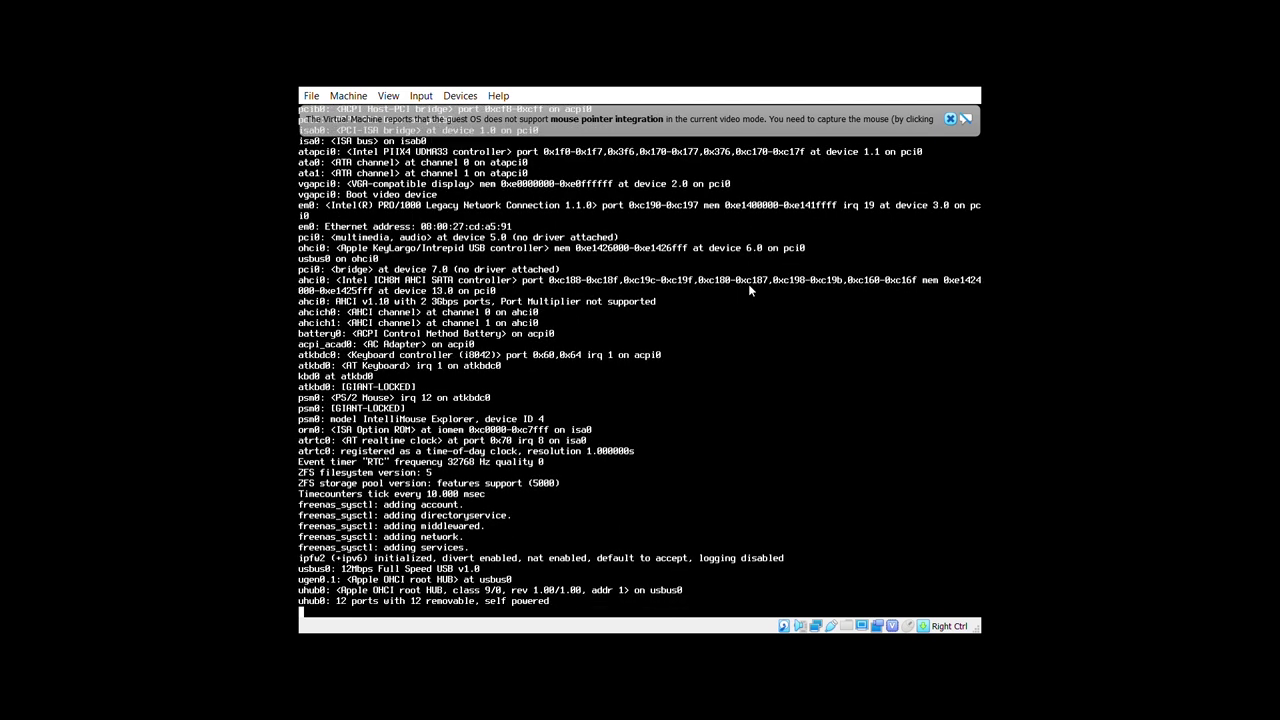
- Dismiss the VirtualBox mouse integration notice while FreeNAS boots
{"action": "left_click", "coordinate": [950, 119]}
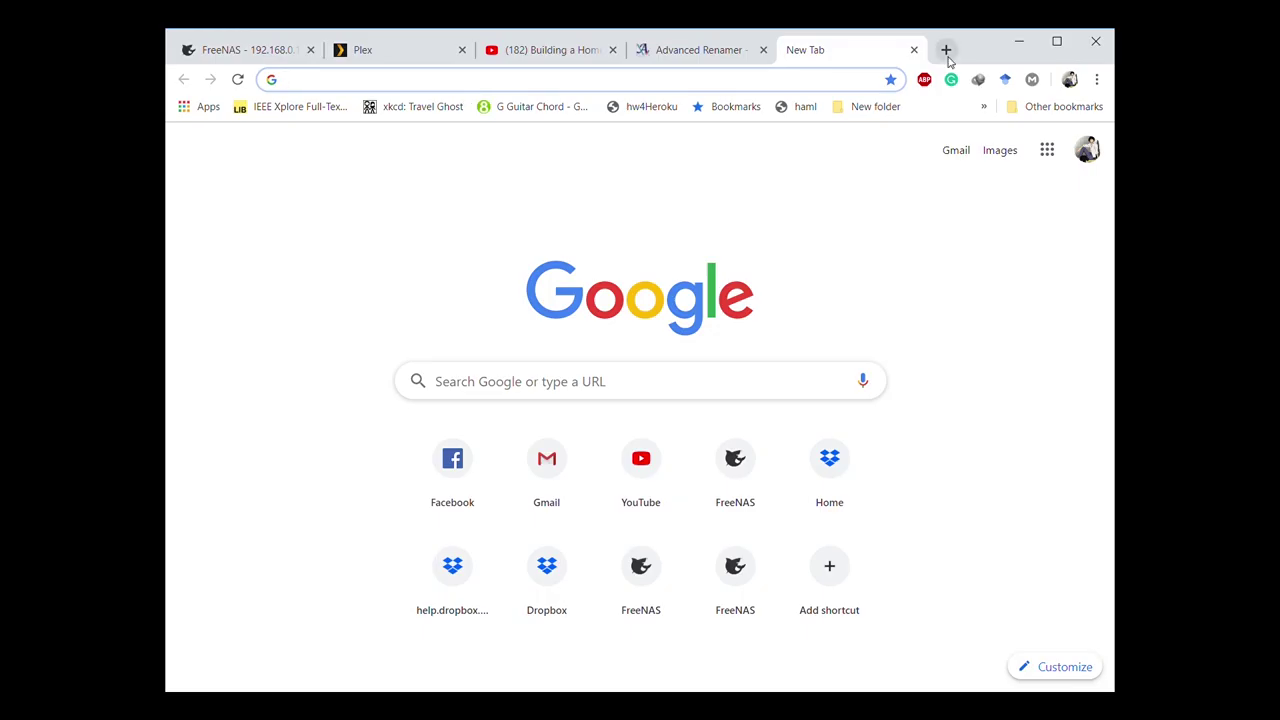
- Load the FreeNAS web UI in Chrome, correcting 192.168.0.101 to 192.168.56.101
{"action": "type", "text": "http://"}
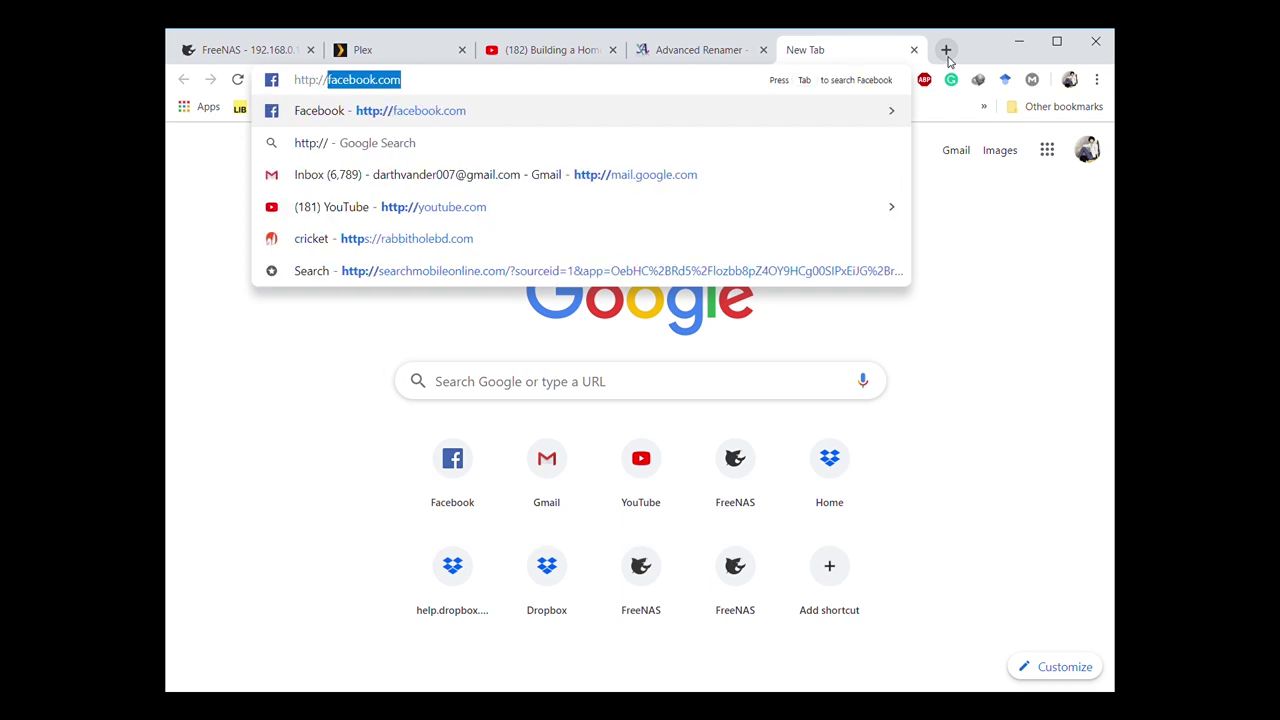
{"action": "type", "text": "19"}
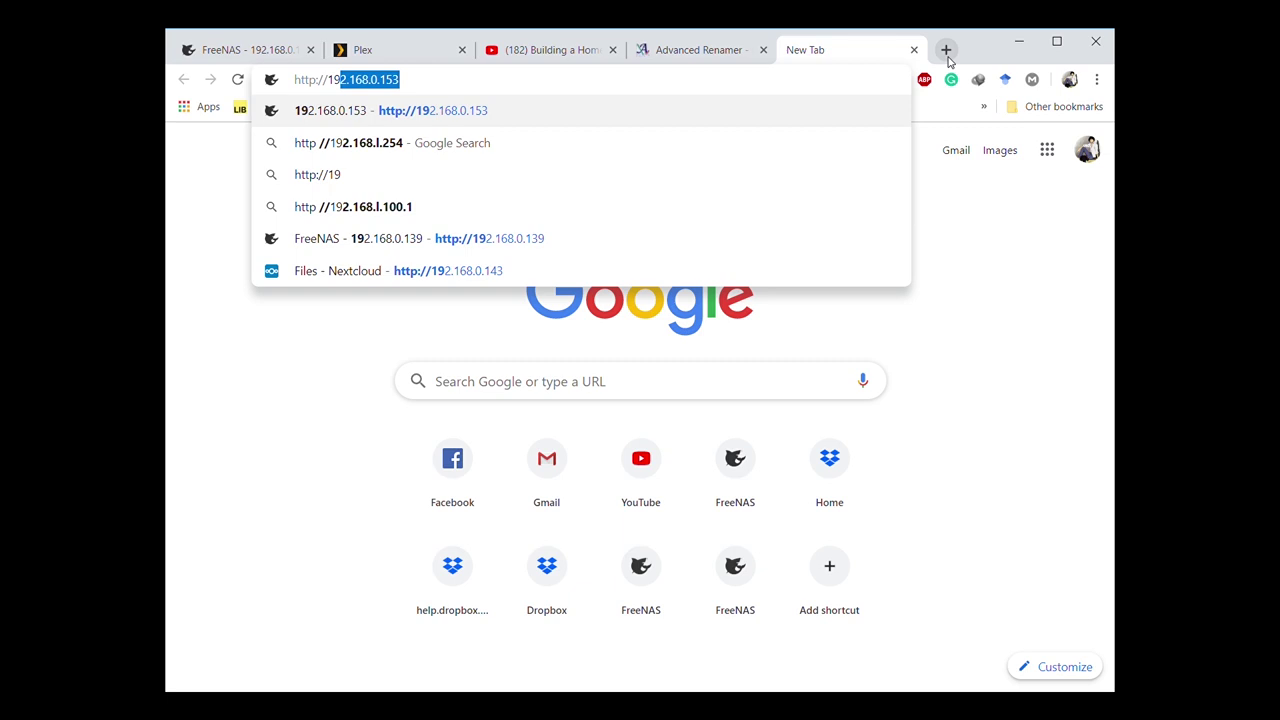
{"action": "type", "text": "2.168.0.1"}
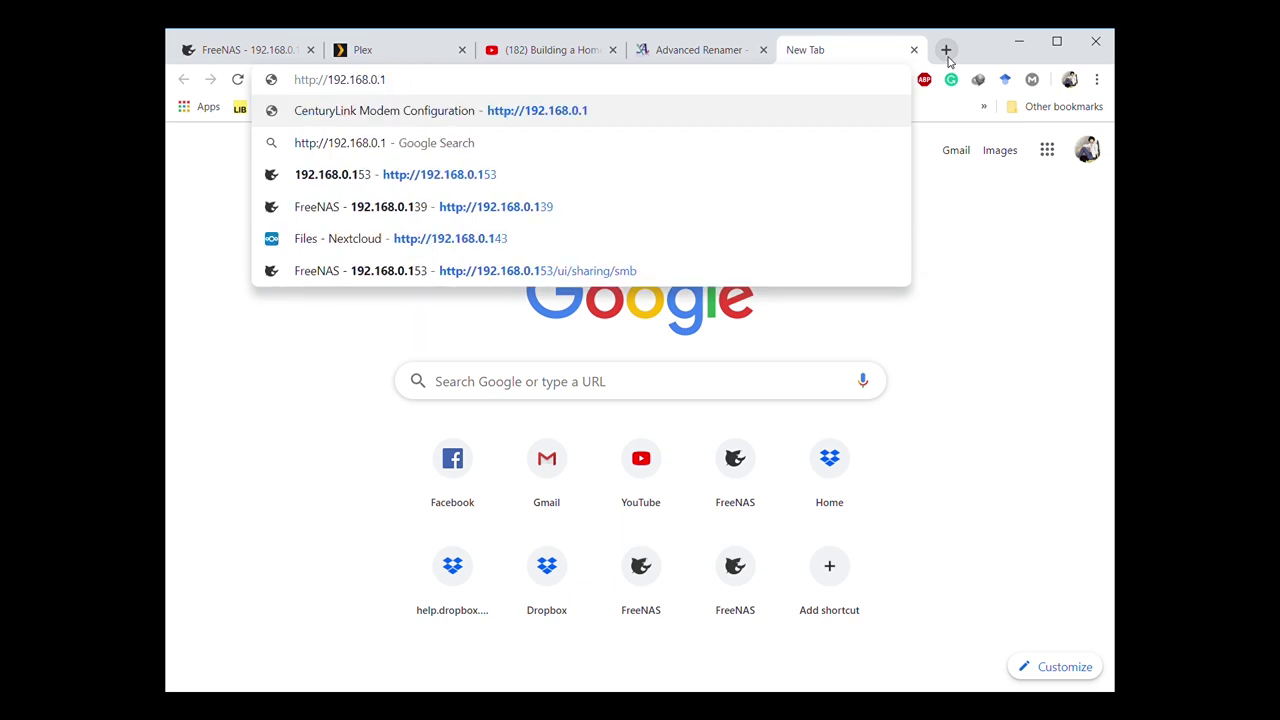
{"action": "type", "text": "01"}
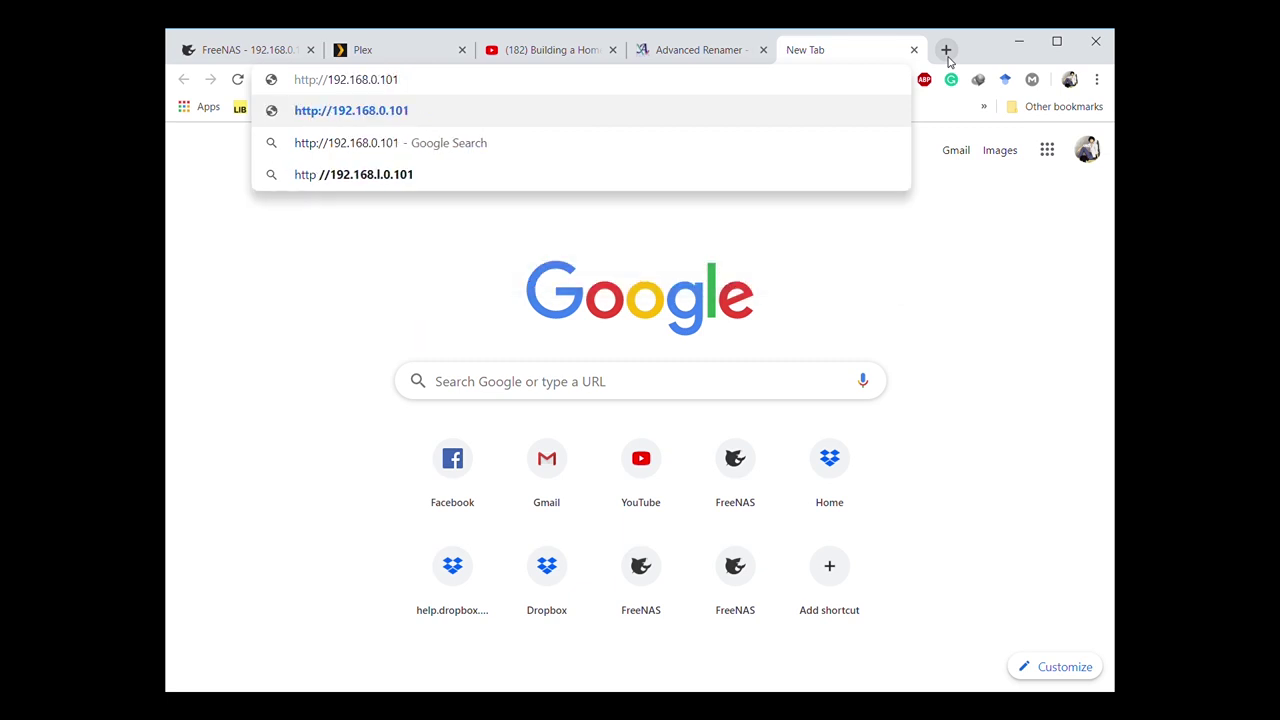
{"action": "key", "text": "Return"}
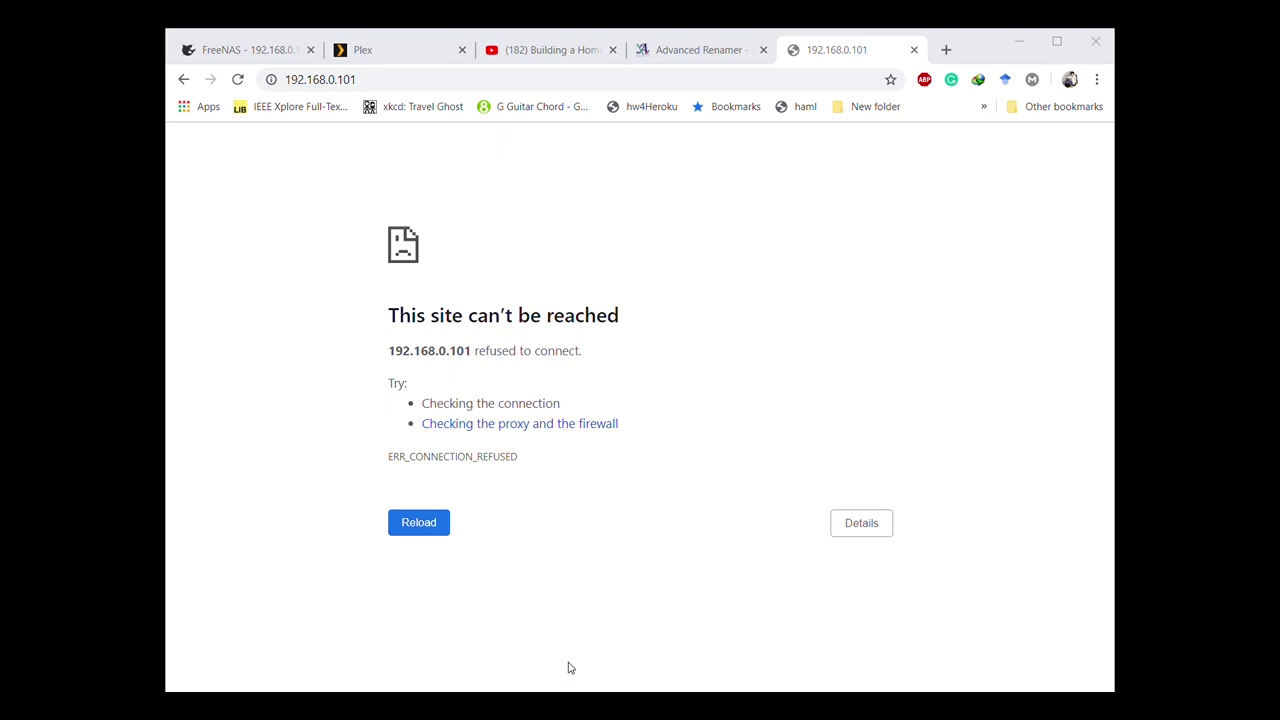
{"action": "left_click", "coordinate": [392, 87]}
{"action": "left_click", "coordinate": [400, 91]}
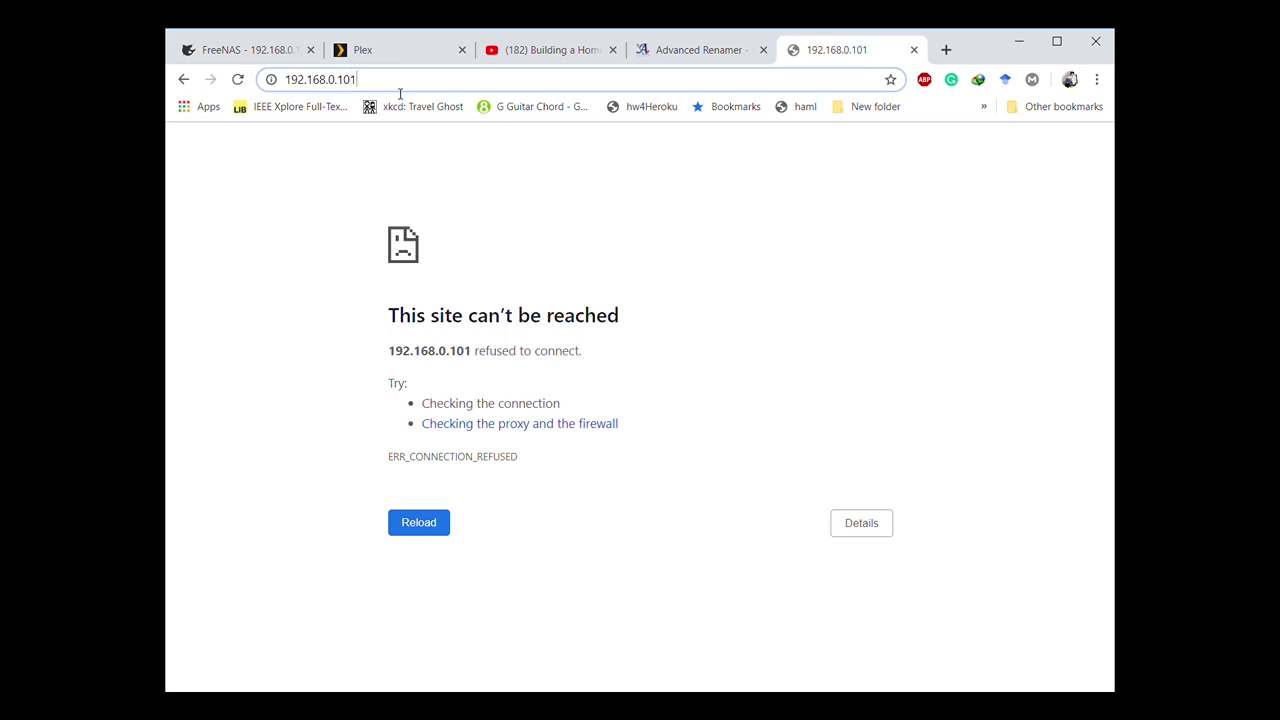
{"action": "key", "text": "BackSpace"}
{"action": "type", "text": "56"}
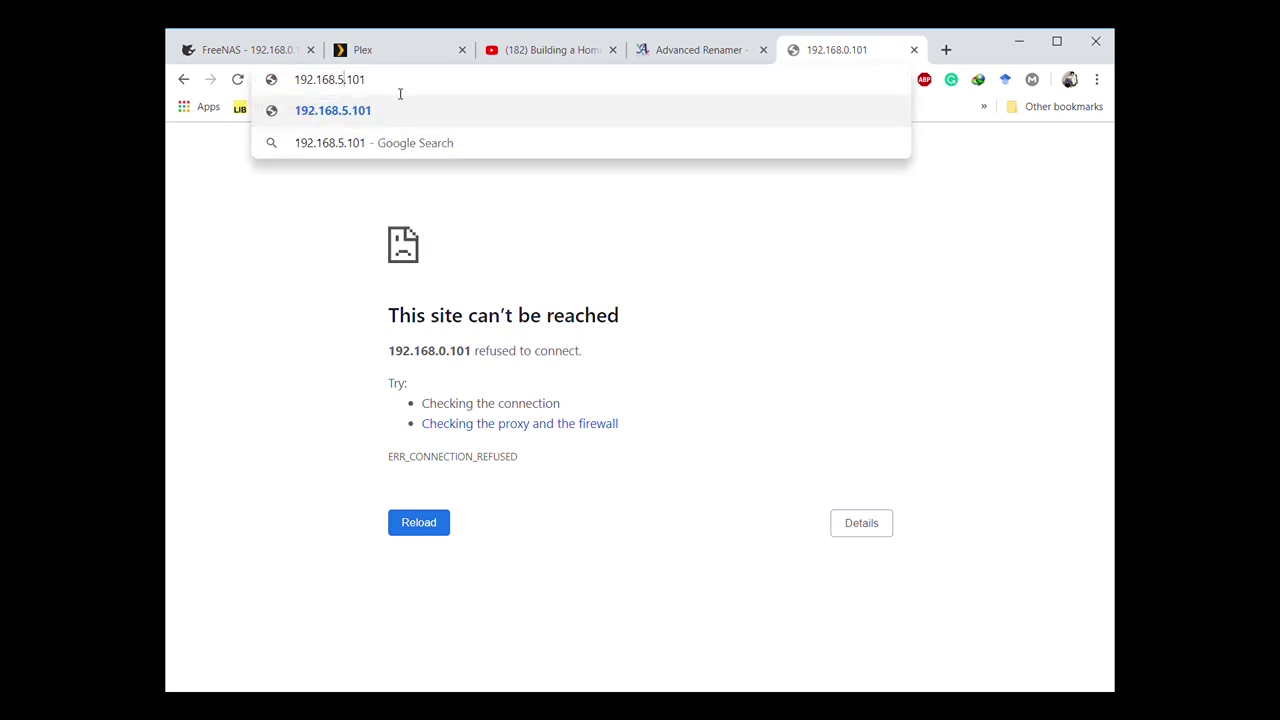
{"action": "key", "text": "Return"}
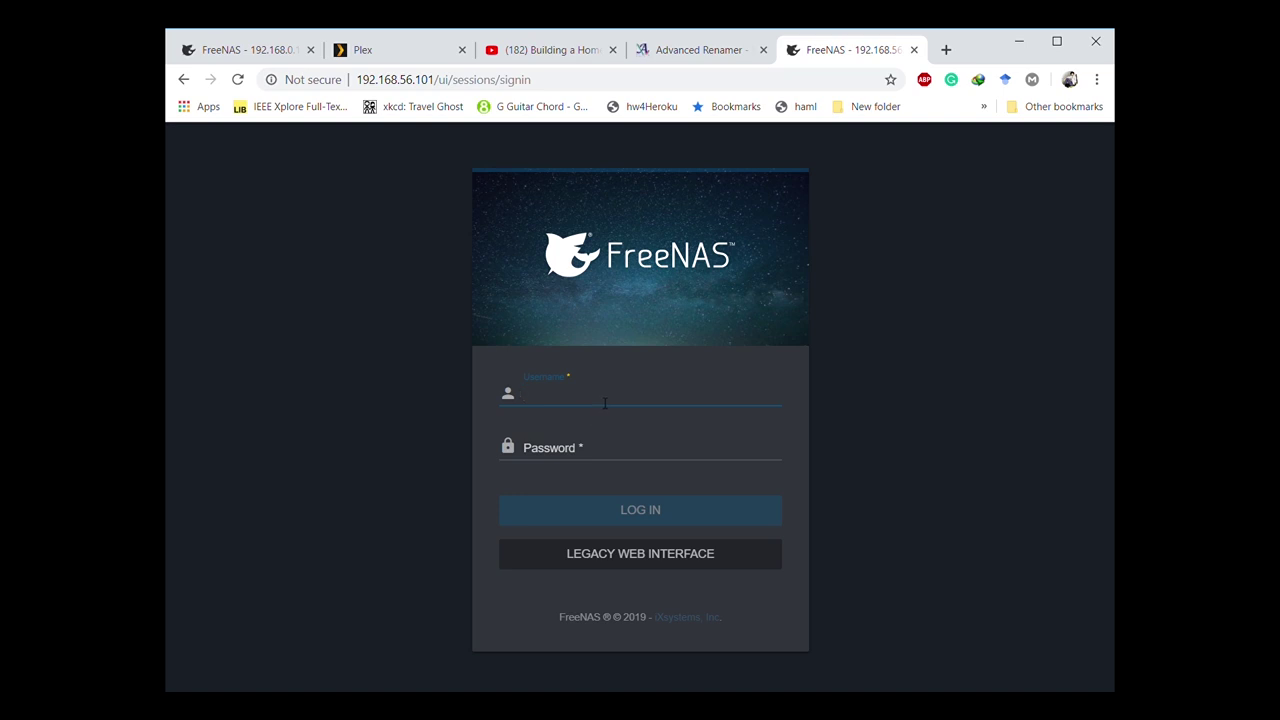
- Sign in with username root and the administrator password
{"action": "type", "text": "ro"}
{"action": "type", "text": "t"}
{"action": "key", "text": "BackSpace"}
{"action": "key", "text": "BackSpace"}
{"action": "type", "text": "ot"}
{"action": "left_click", "coordinate": [598, 460]}
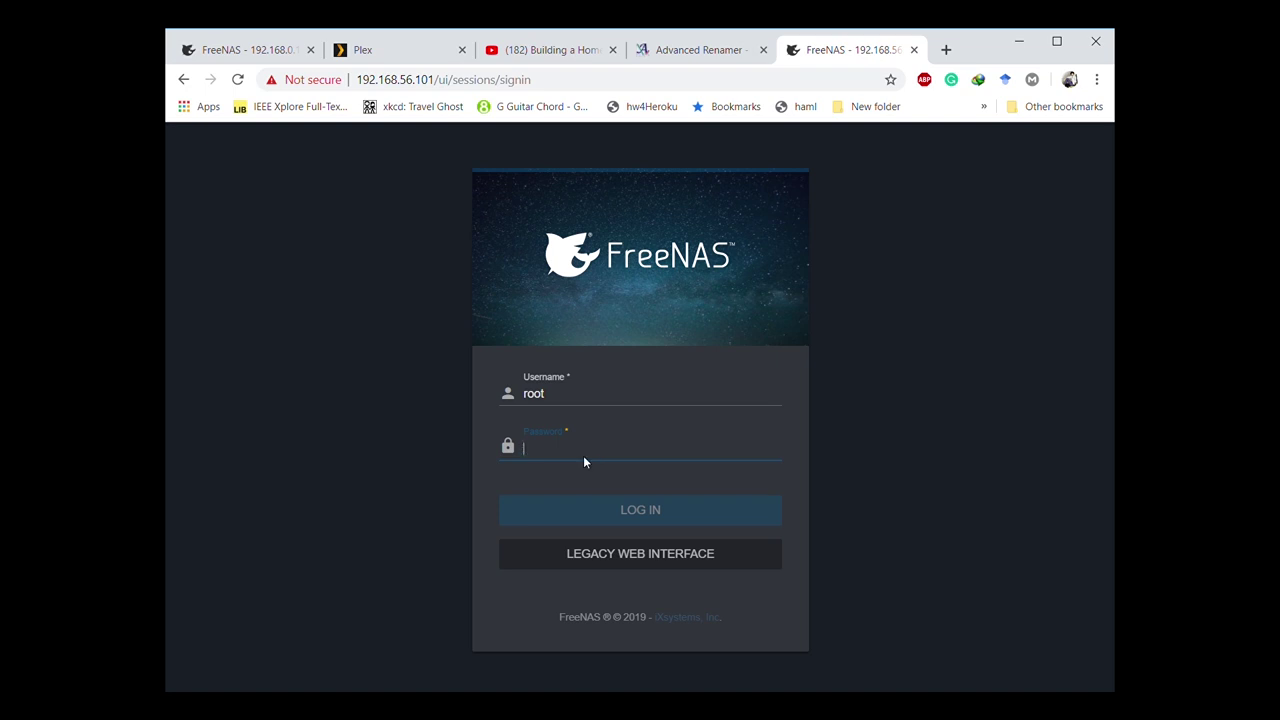
{"action": "left_click", "coordinate": [597, 511]}
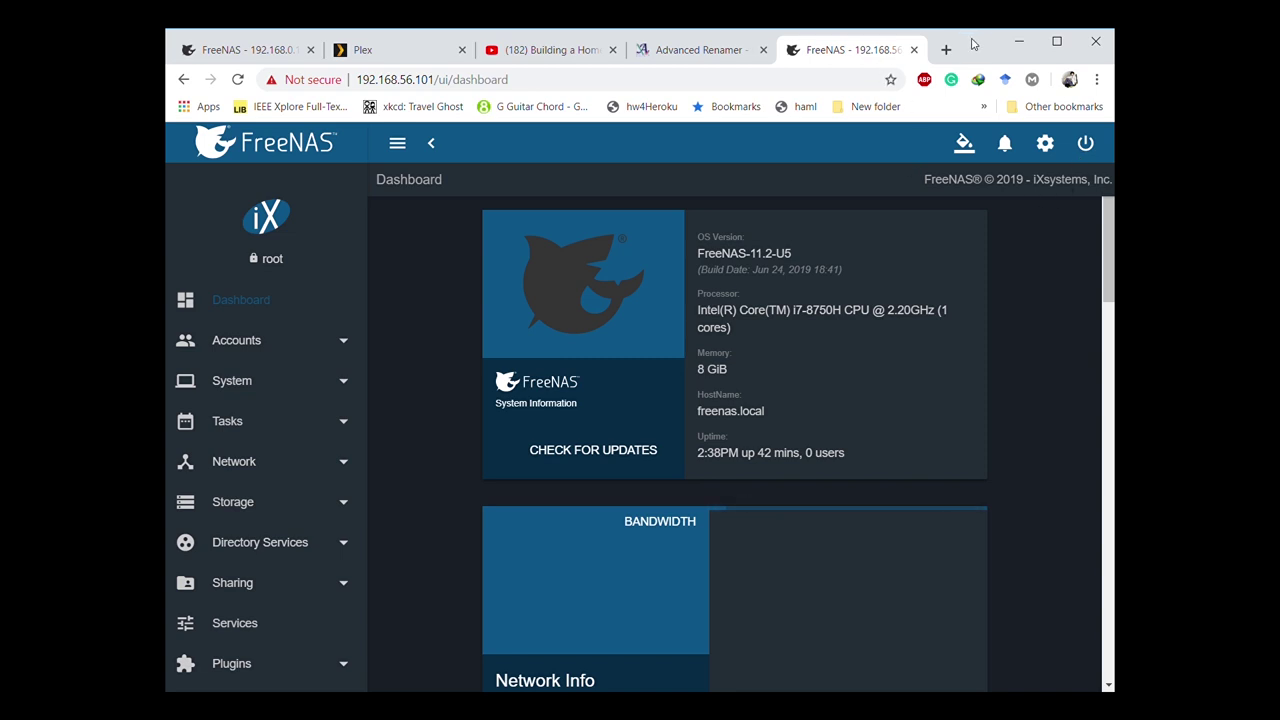
- Choose Legacy Web Interface from the settings gear and confirm with Continue
{"action": "left_click", "coordinate": [1040, 146]}
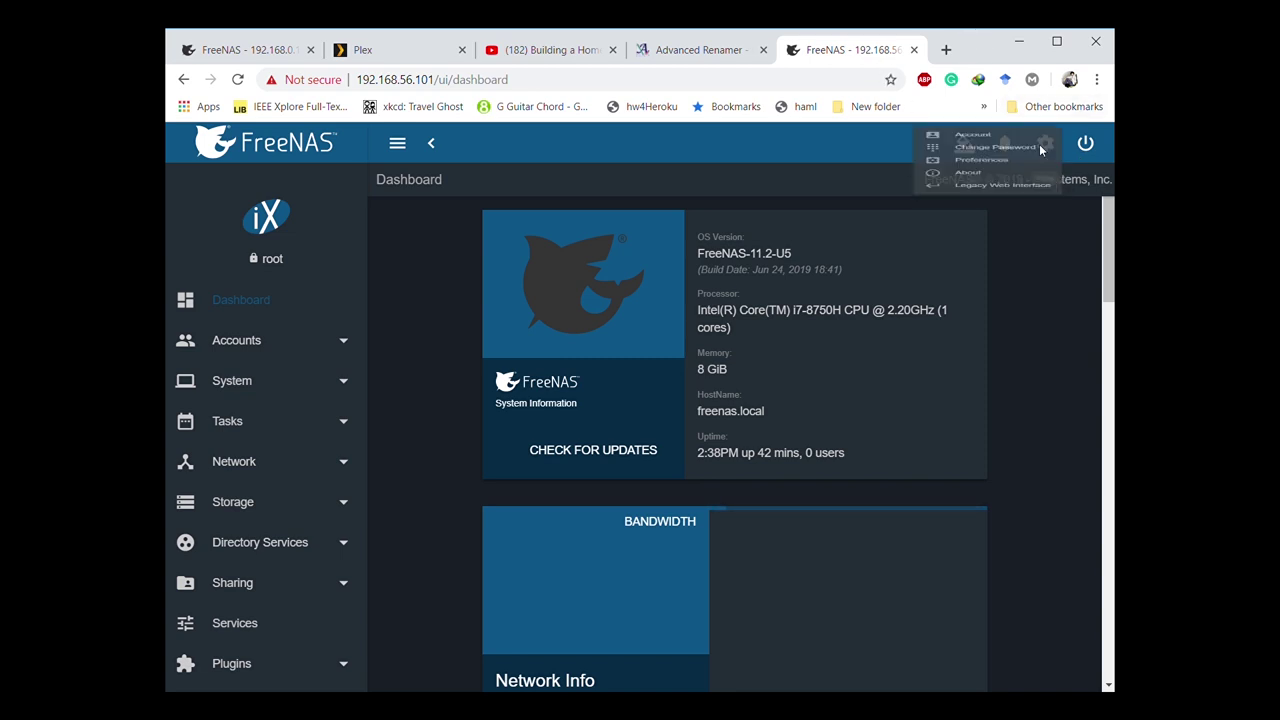
{"action": "left_click", "coordinate": [1034, 277]}
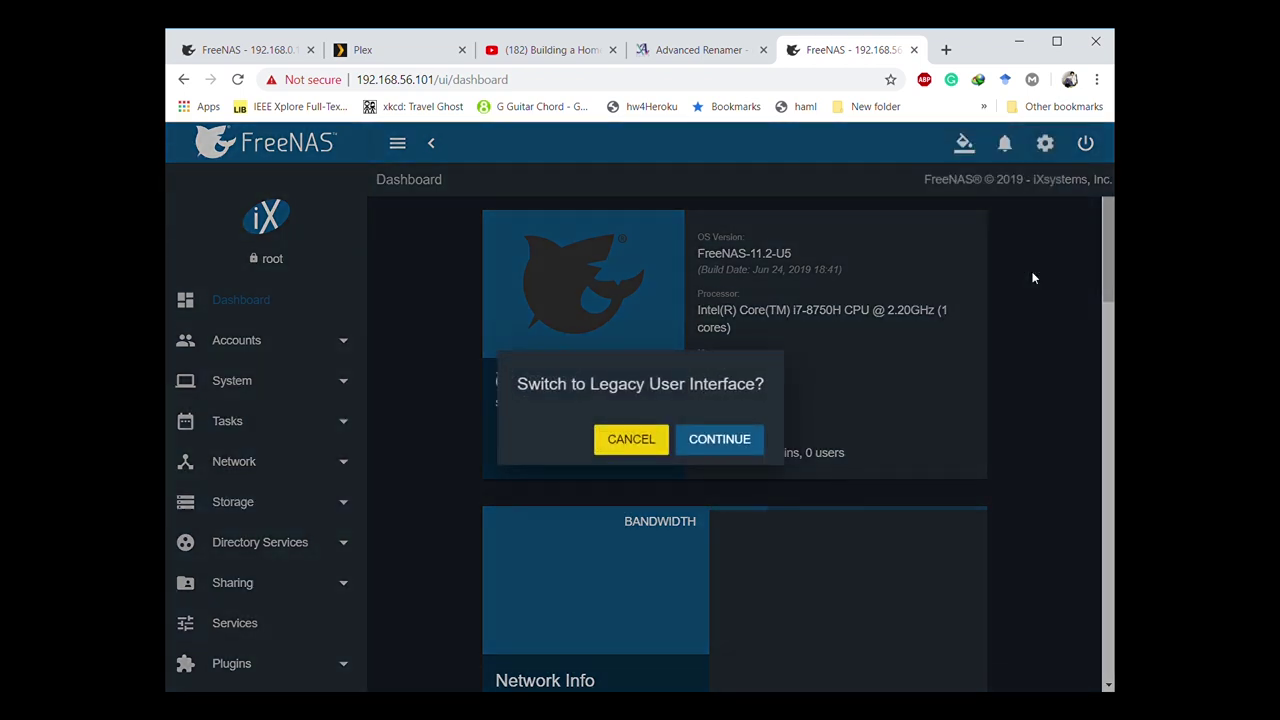
{"action": "left_click", "coordinate": [736, 441]}
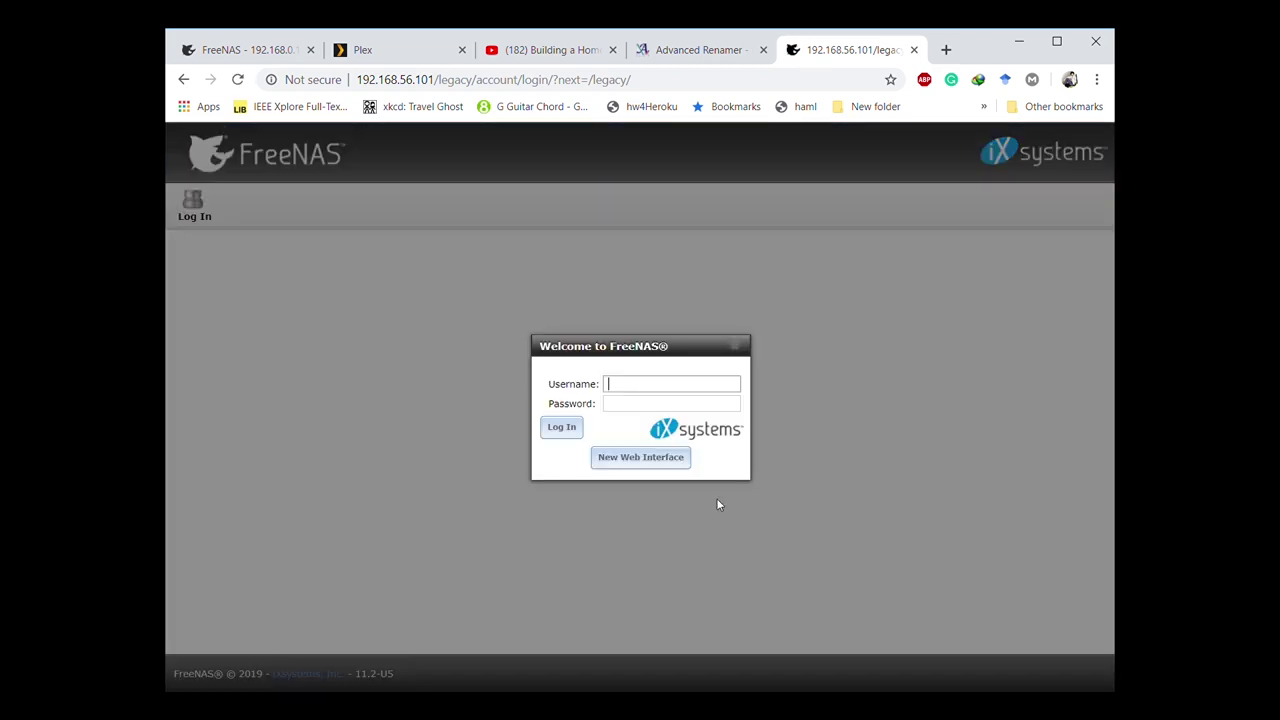
- Log in to the legacy interface as root with the administrator password
{"action": "left_click", "coordinate": [658, 391]}
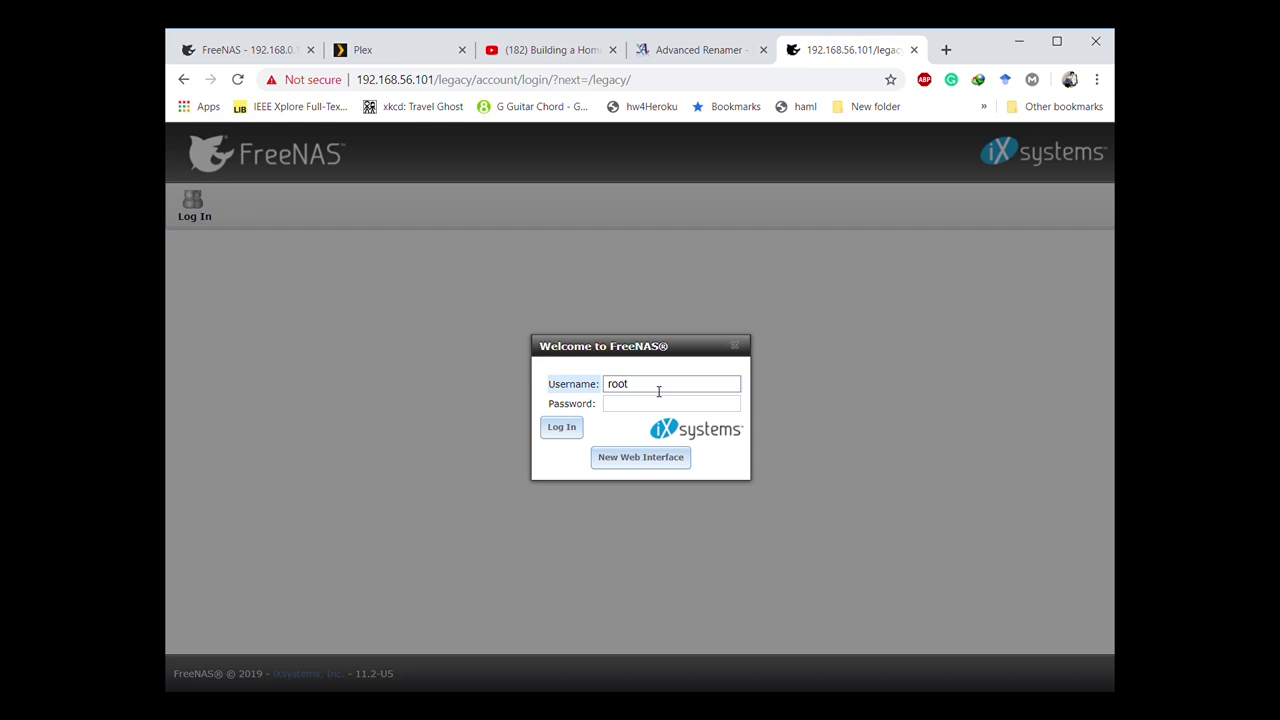
{"action": "key", "text": "Tab"}
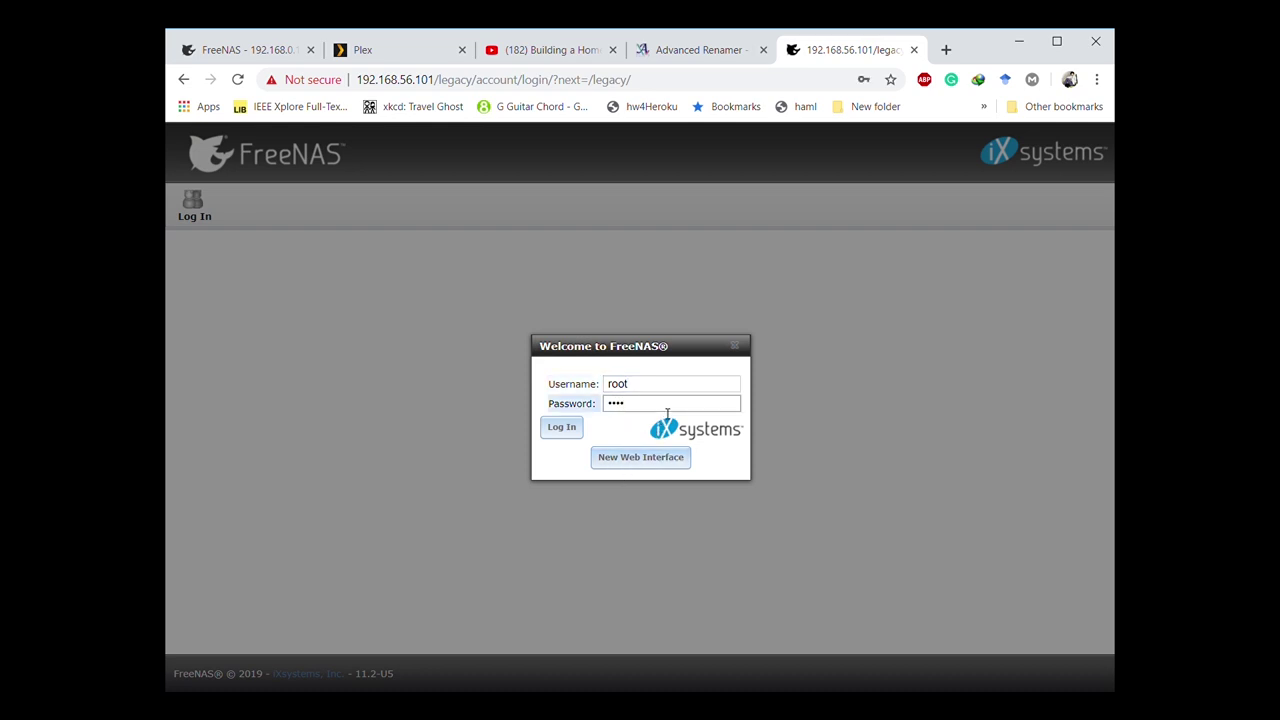
{"action": "left_click", "coordinate": [578, 428]}
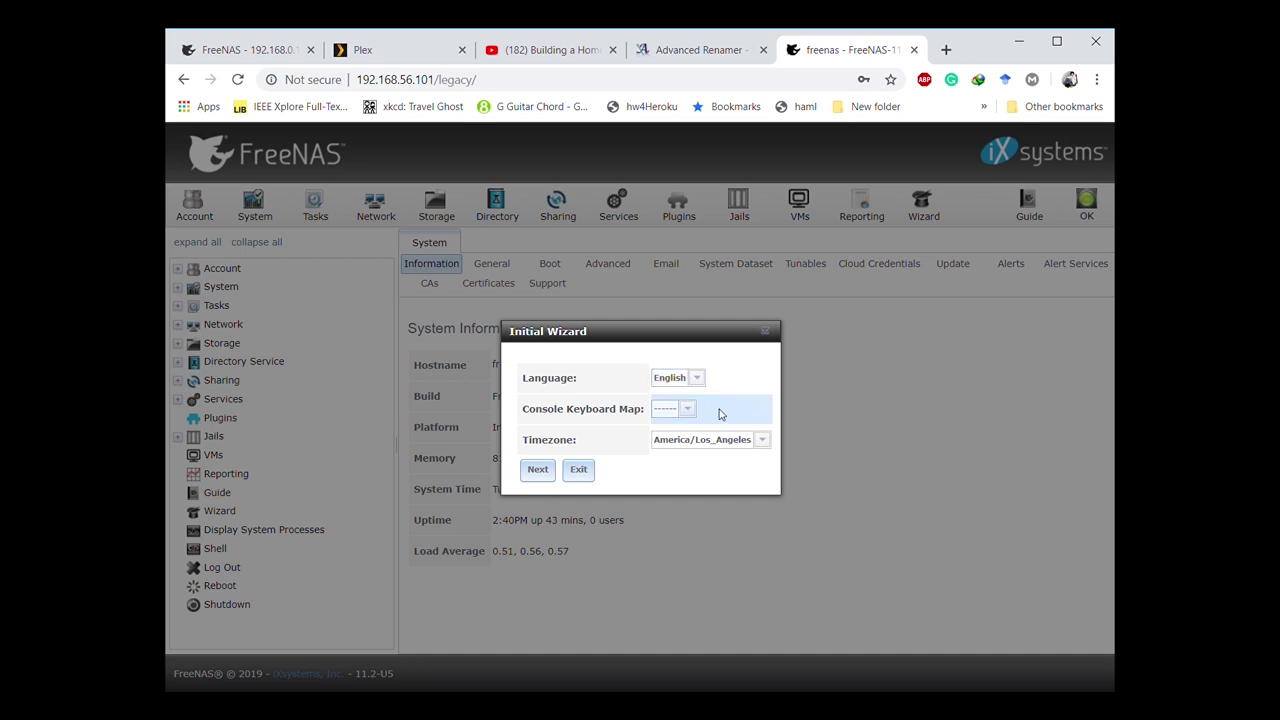
- Pick America/Chicago as the wizard timezone and advance to the volume page
{"action": "left_click", "coordinate": [758, 443]}
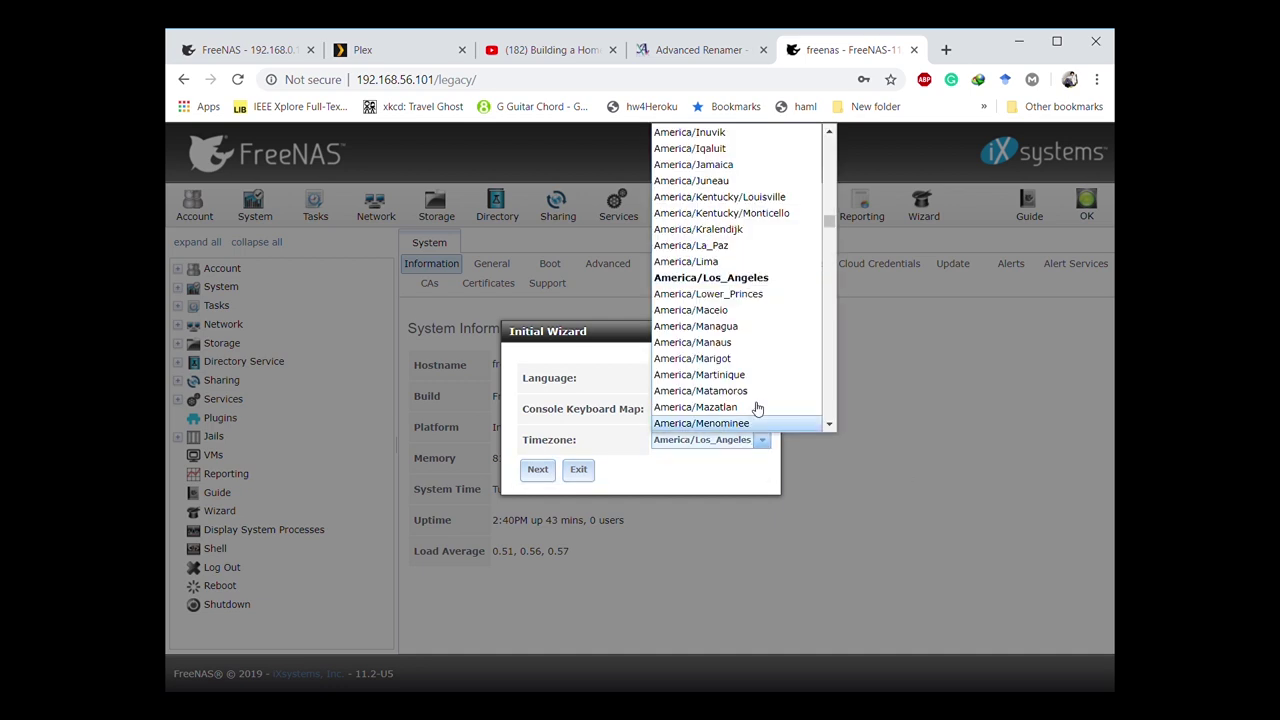
{"action": "scroll", "coordinate": [768, 330], "scroll_direction": "up", "scroll_amount": 7}
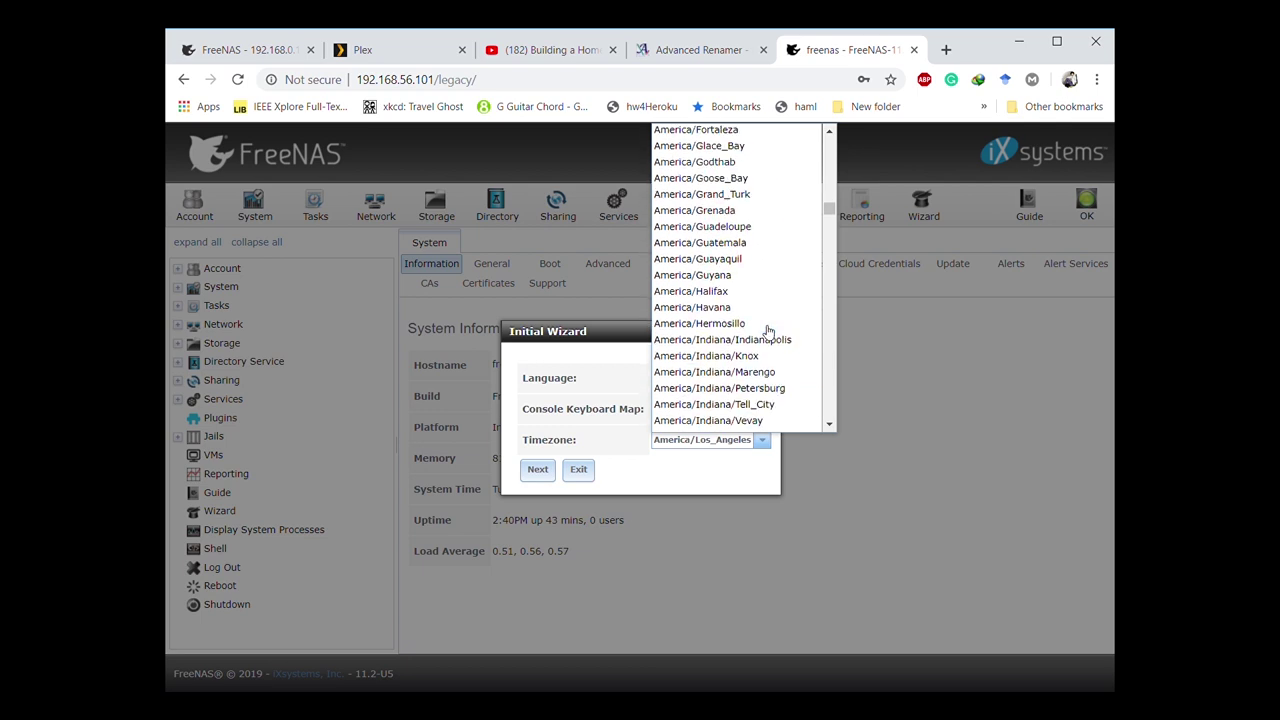
{"action": "scroll", "coordinate": [740, 260], "scroll_direction": "up", "scroll_amount": 8}
{"action": "left_click", "coordinate": [756, 222]}
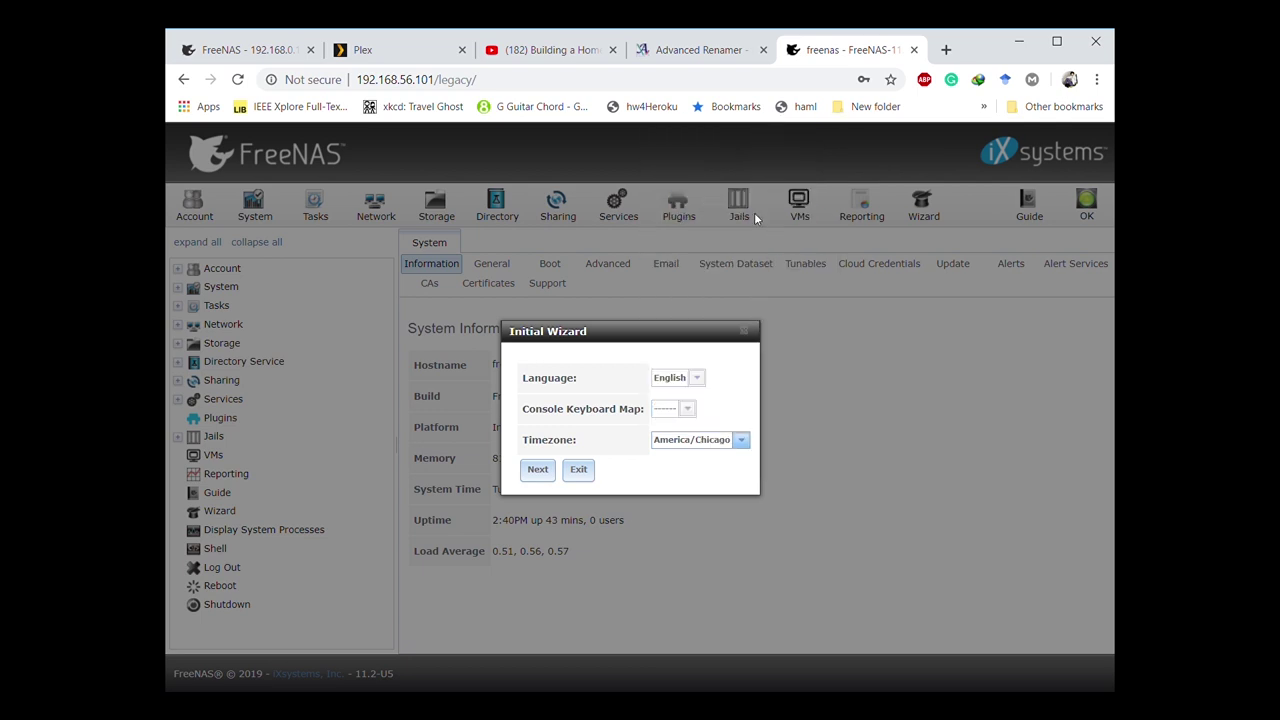
{"action": "left_click", "coordinate": [538, 470]}
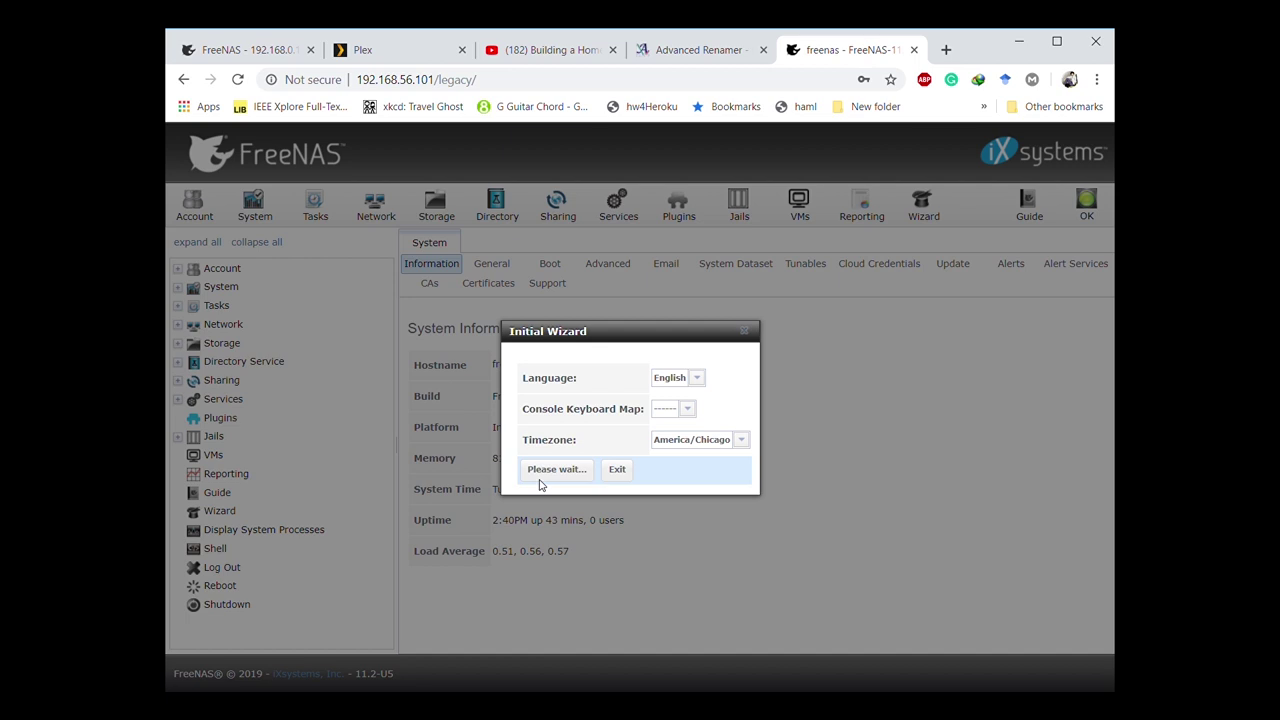
{"action": "left_click", "coordinate": [566, 336]}
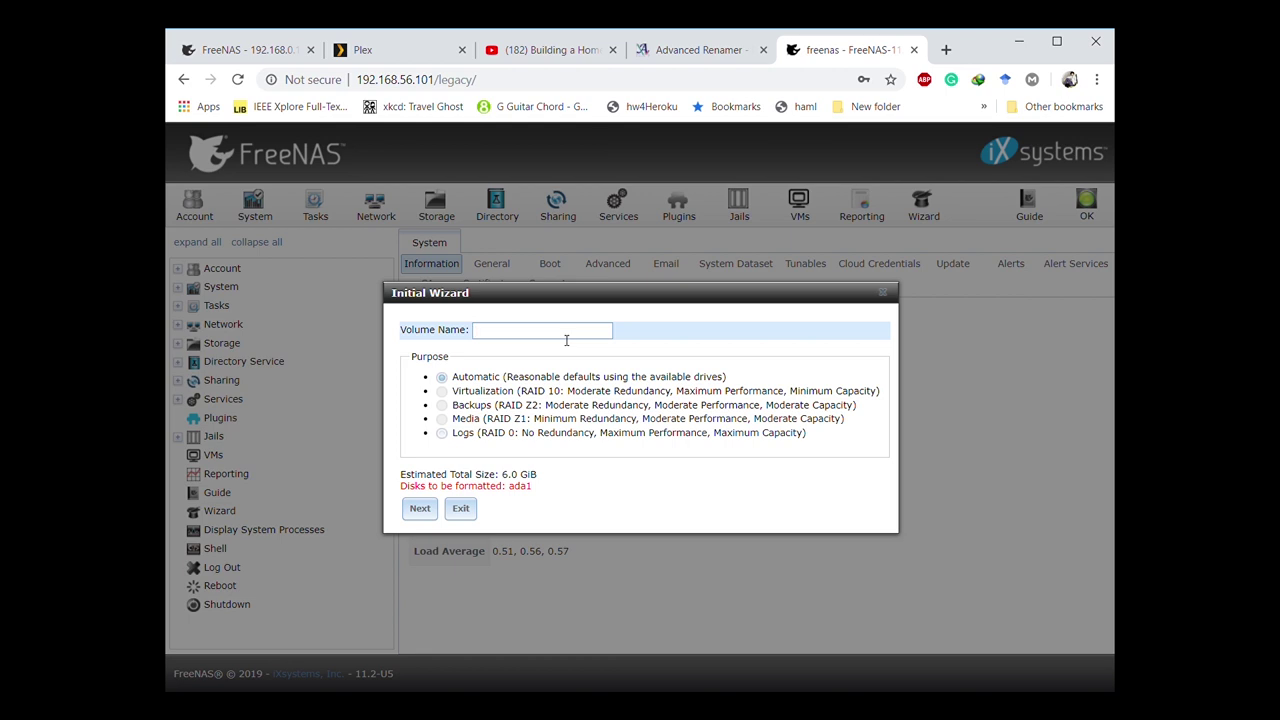
- Name the volume 'Example', keeping Automatic purpose, and continue
{"action": "type", "text": "Example"}
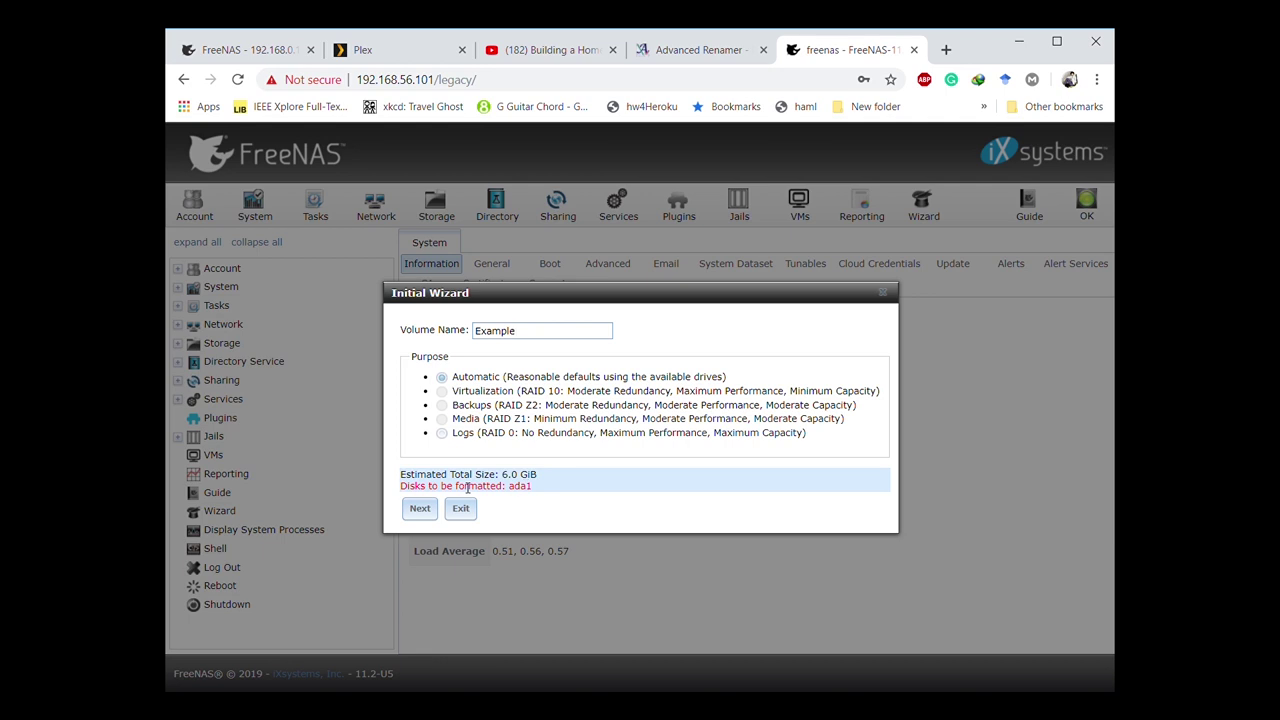
{"action": "left_click", "coordinate": [418, 515]}
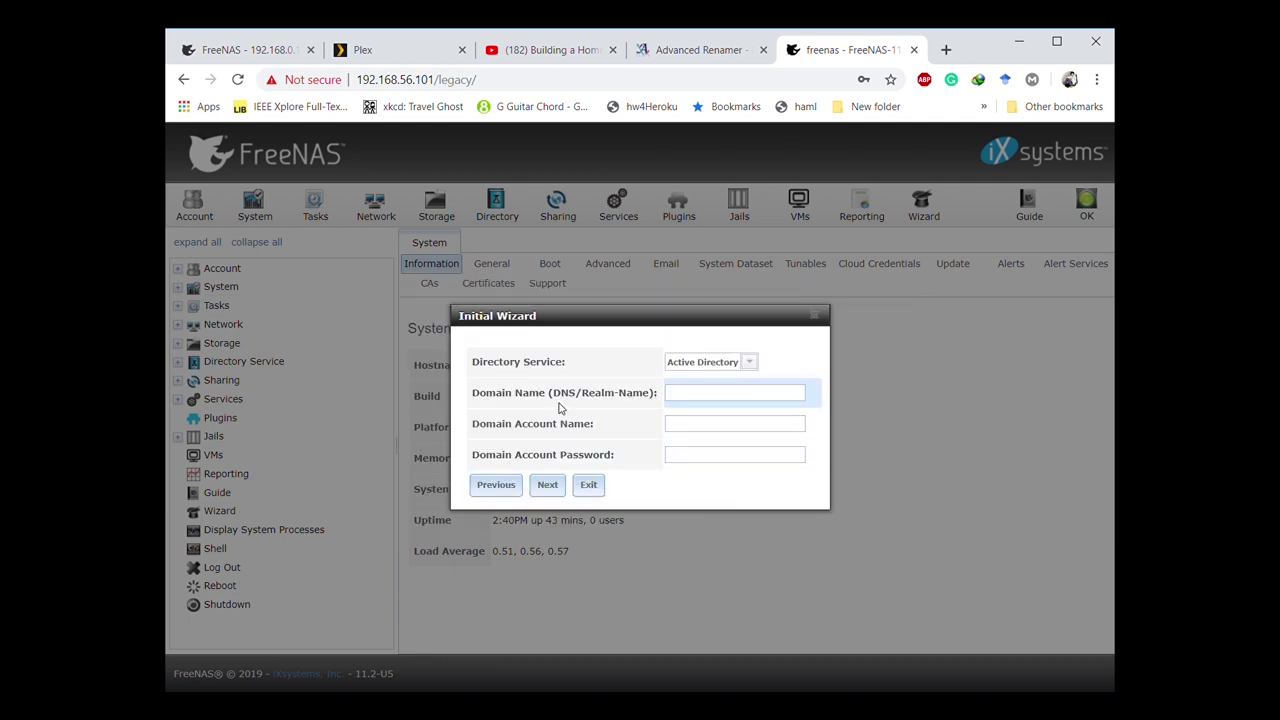
- Skip directory service setup and add a Windows (SMB) share named 'Example' to the list
{"action": "left_click", "coordinate": [558, 494]}
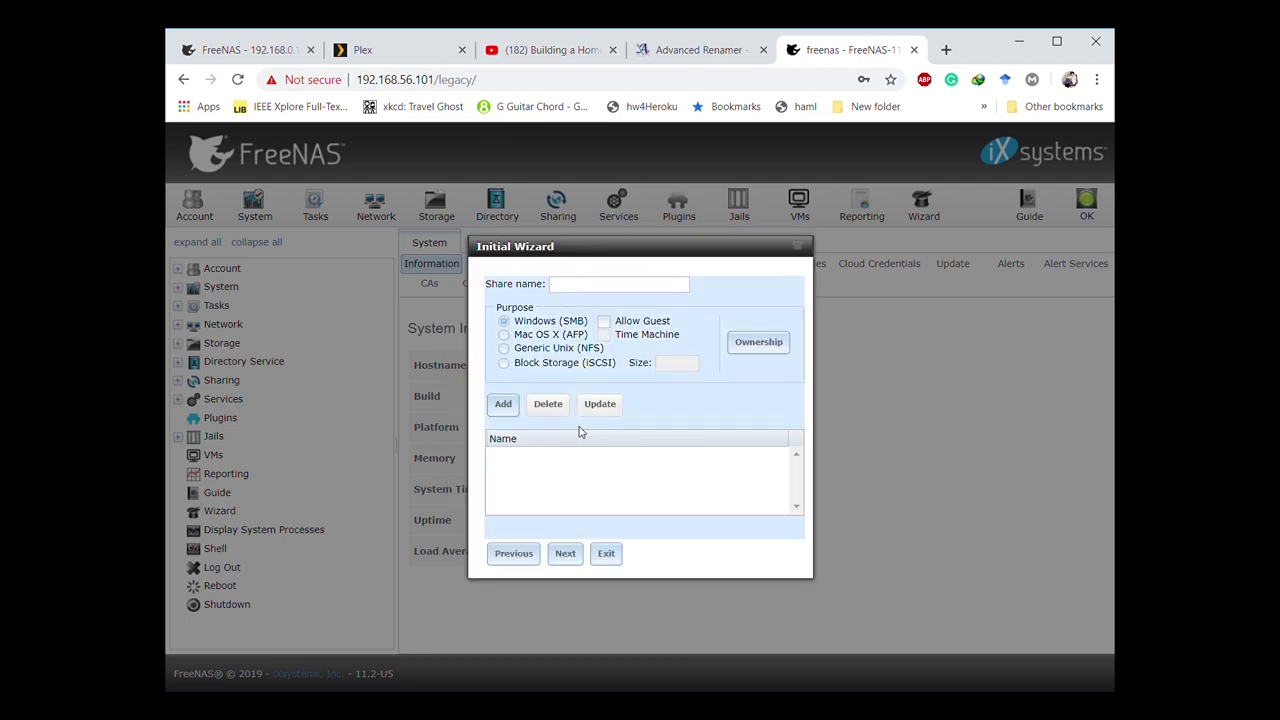
{"action": "left_click", "coordinate": [615, 287]}
{"action": "type", "text": "Examp"}
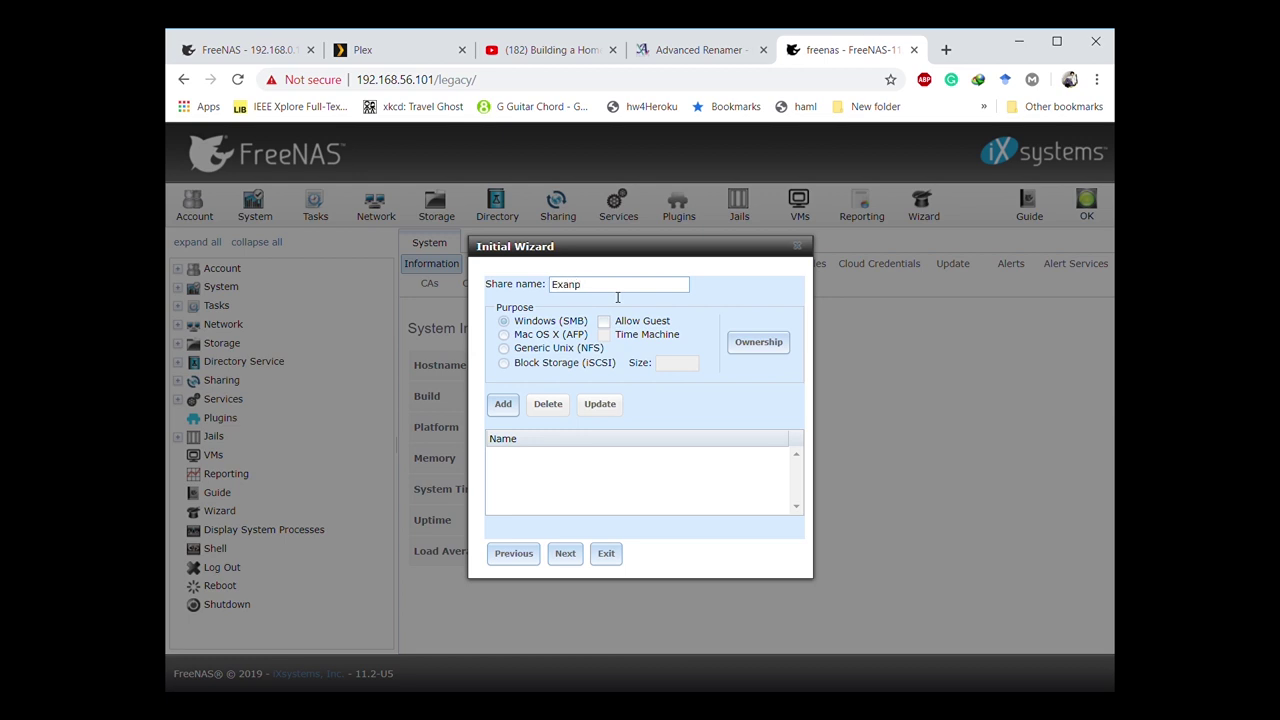
{"action": "key", "text": "BackSpace"}
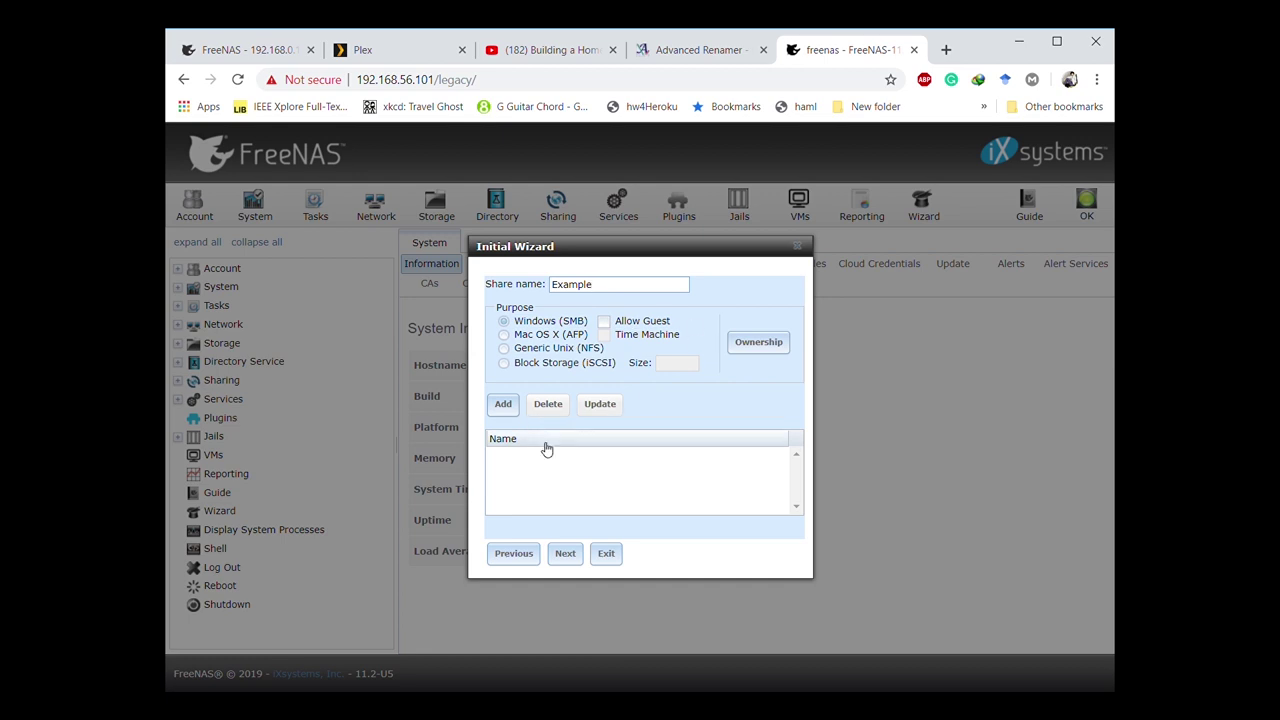
{"action": "left_click", "coordinate": [503, 404]}
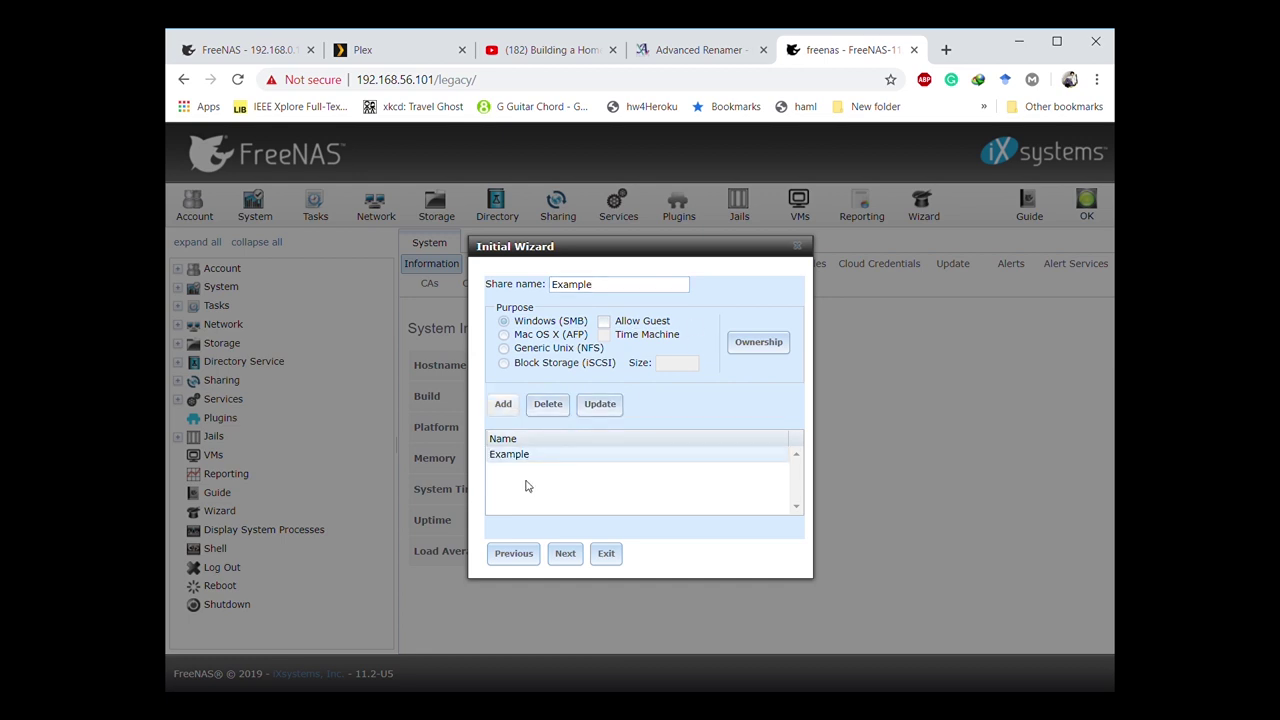
- Pass the share and email pages, leaving mail at defaults, and confirm the pending wizard actions
{"action": "left_click", "coordinate": [565, 555]}
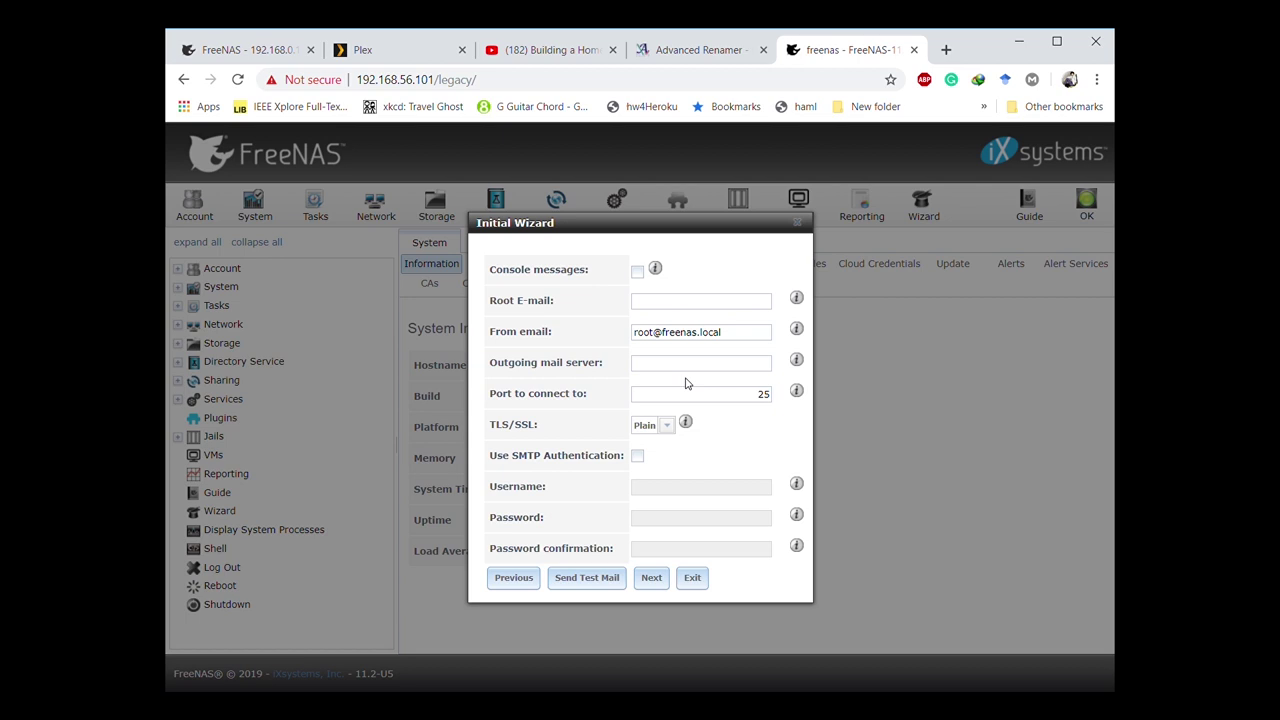
{"action": "left_click", "coordinate": [652, 578]}
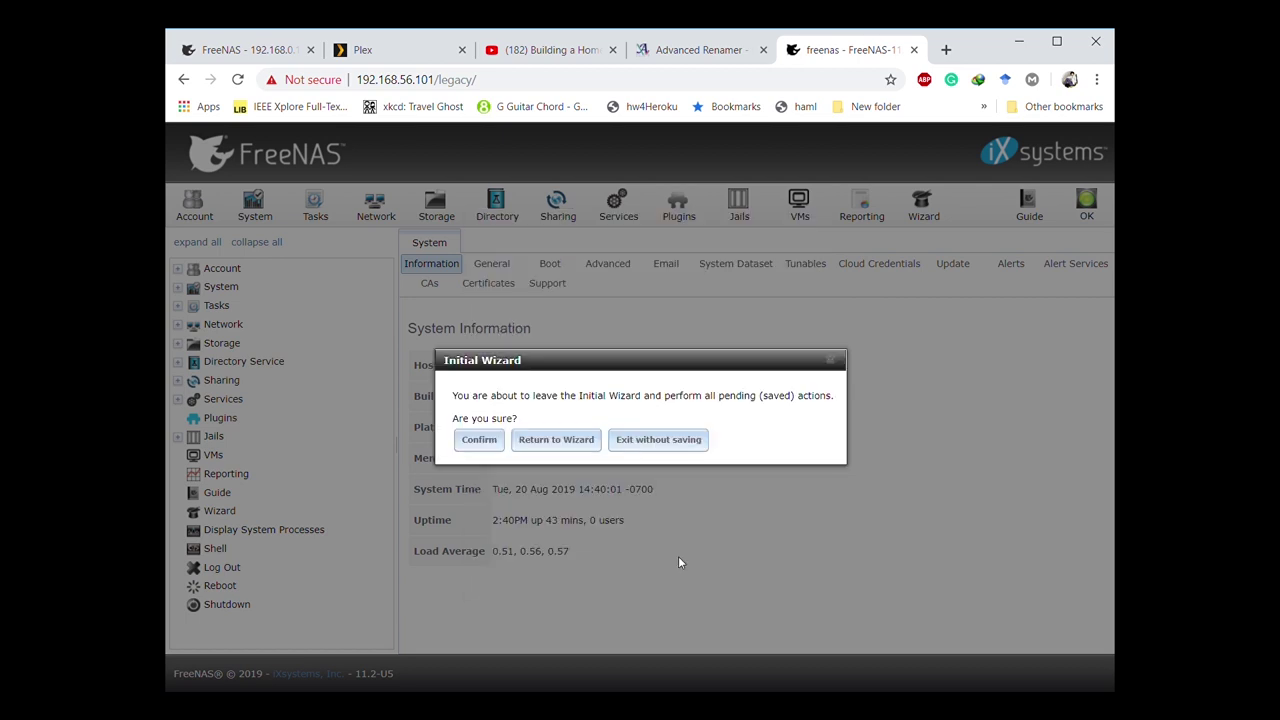
{"action": "left_click", "coordinate": [474, 440]}
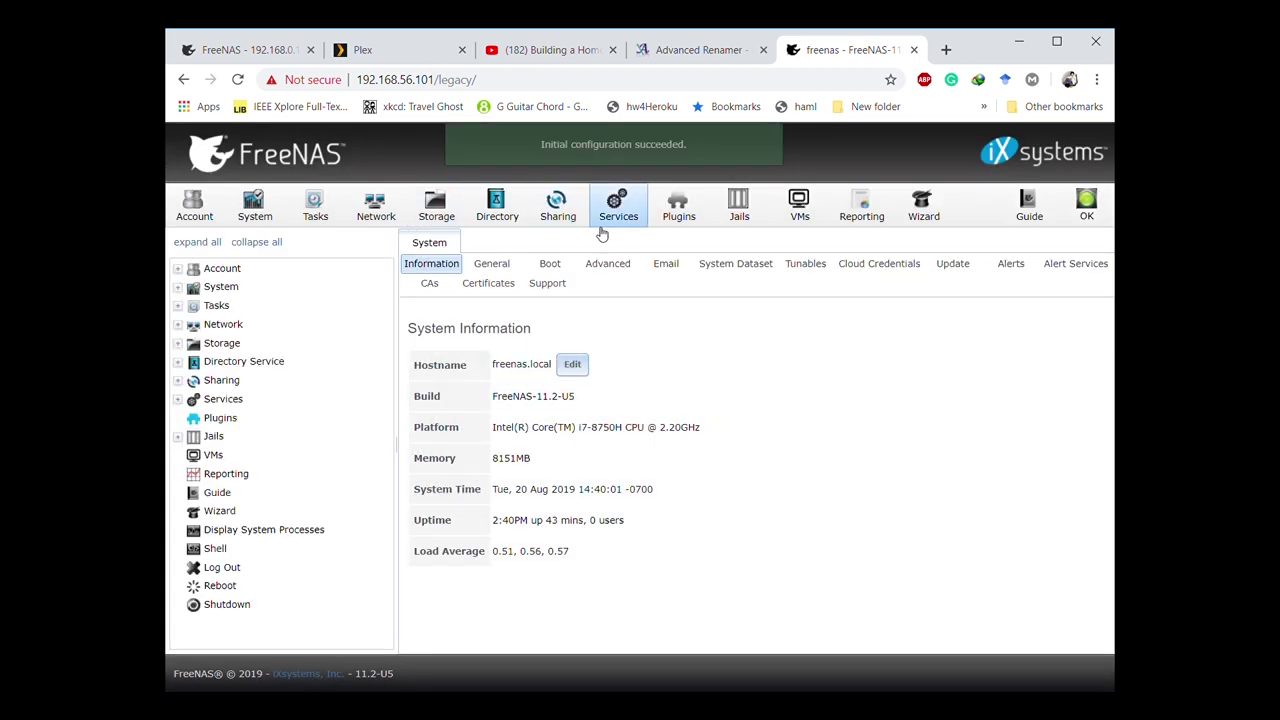
- Check the HEALTHY Example volume, close Volume Manager unchanged, and go to Sharing
{"action": "left_click", "coordinate": [443, 218]}
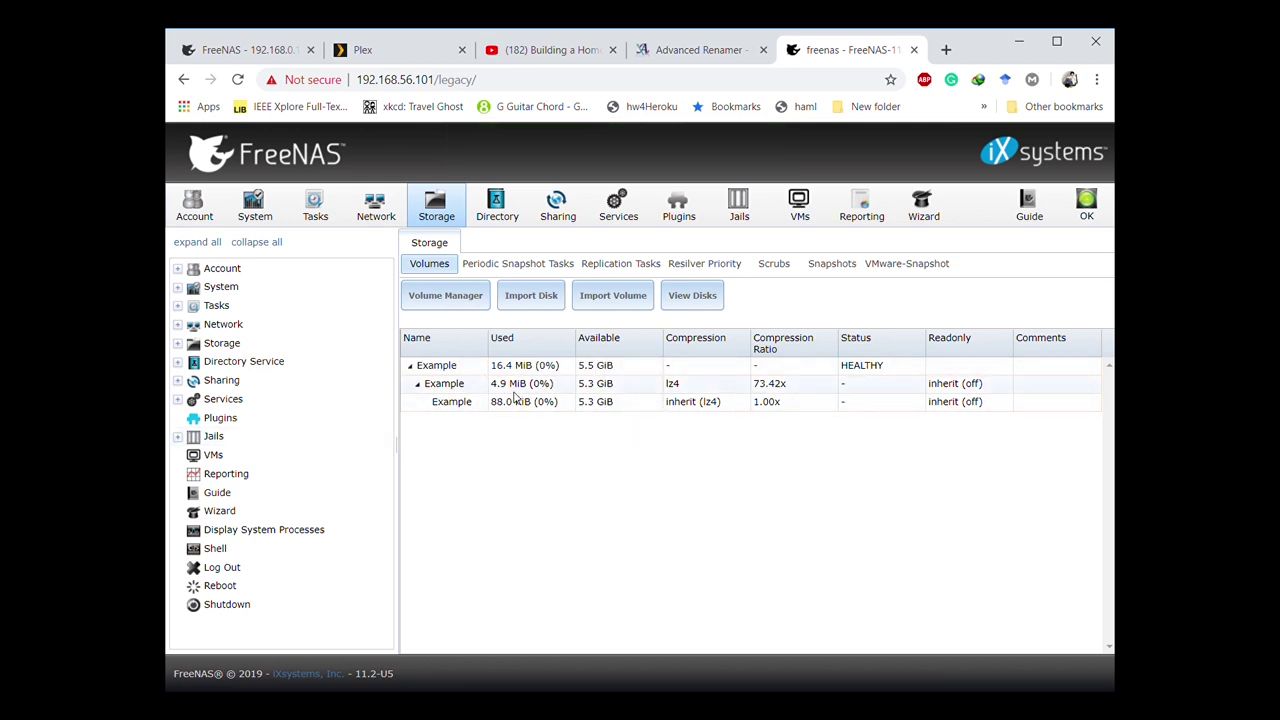
{"action": "left_click", "coordinate": [457, 304]}
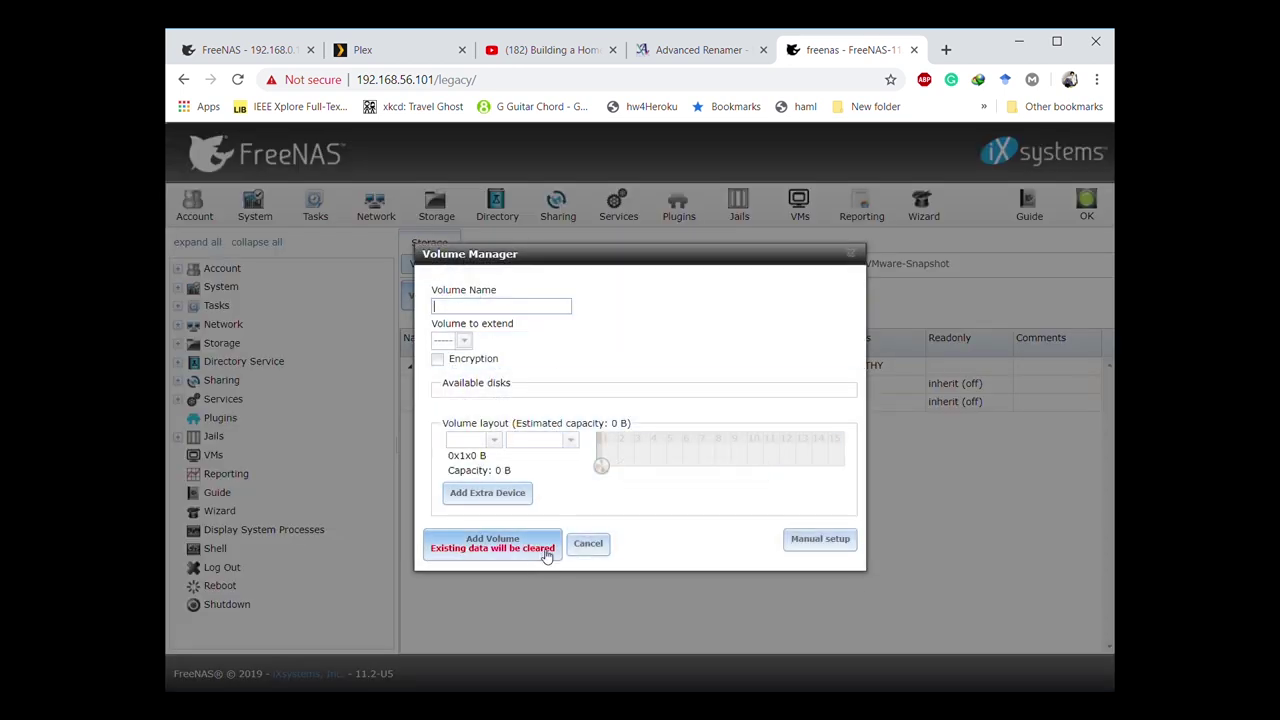
{"action": "left_click", "coordinate": [597, 553]}
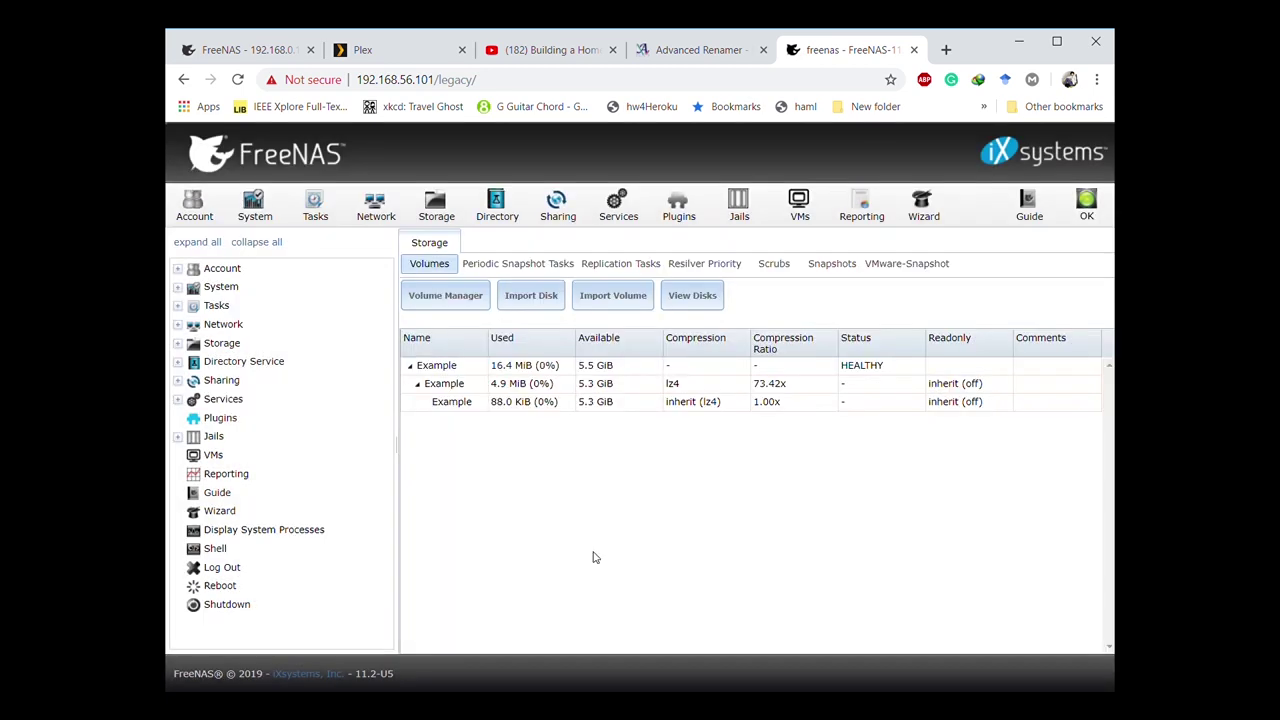
{"action": "left_click", "coordinate": [545, 218]}
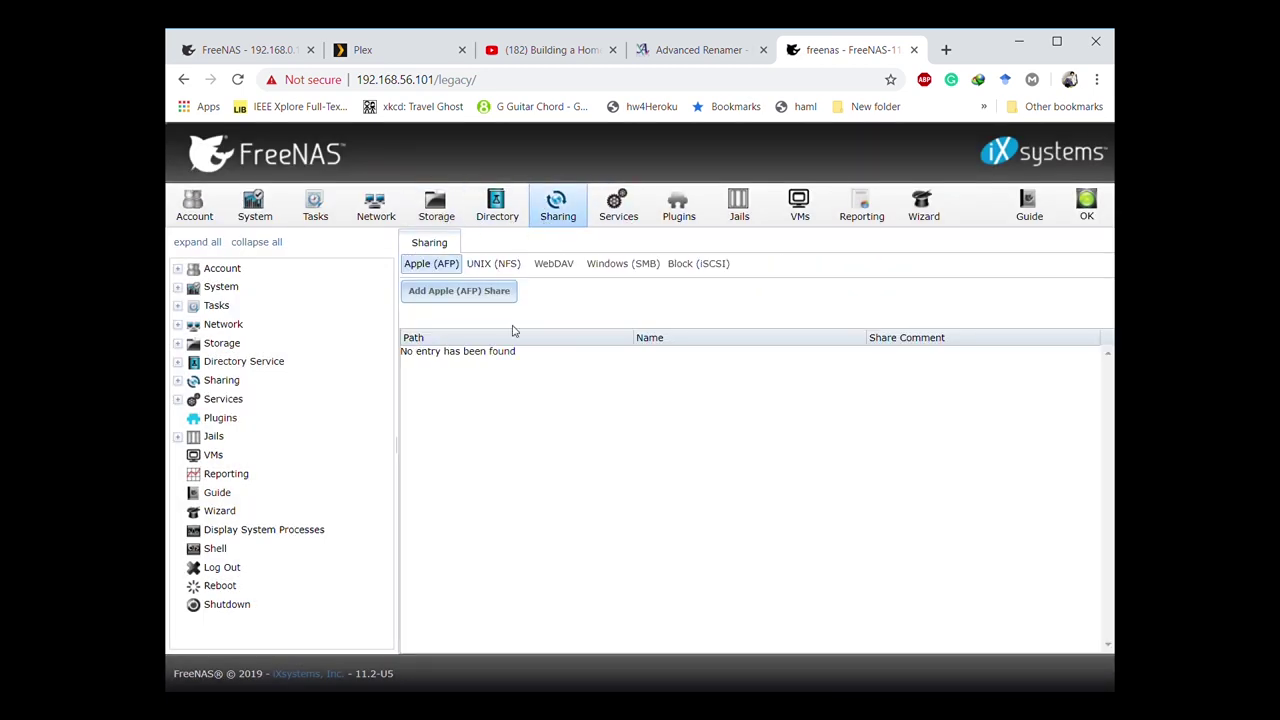
- List the Windows (SMB) shares, select Example, then glance over the Services page
{"action": "left_click", "coordinate": [632, 264]}
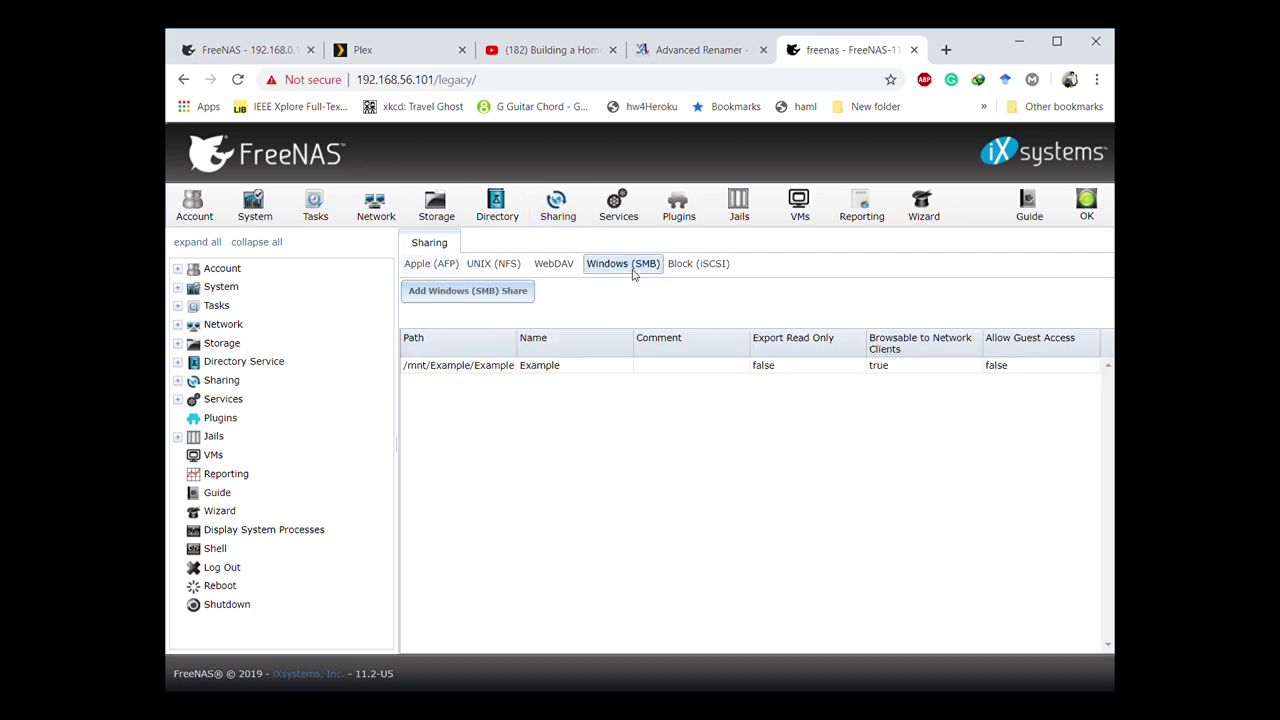
{"action": "left_click", "coordinate": [566, 371]}
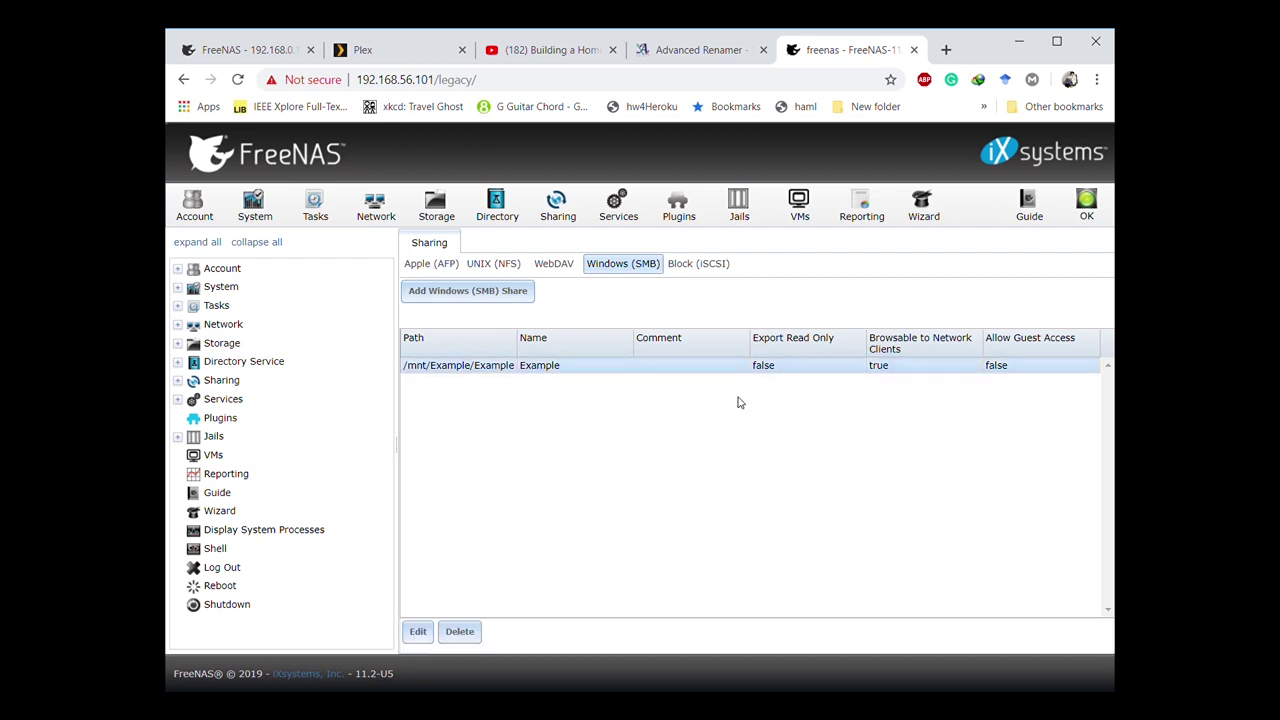
{"action": "left_click", "coordinate": [630, 224]}
{"action": "scroll", "coordinate": [641, 381], "scroll_direction": "down", "scroll_amount": 2}
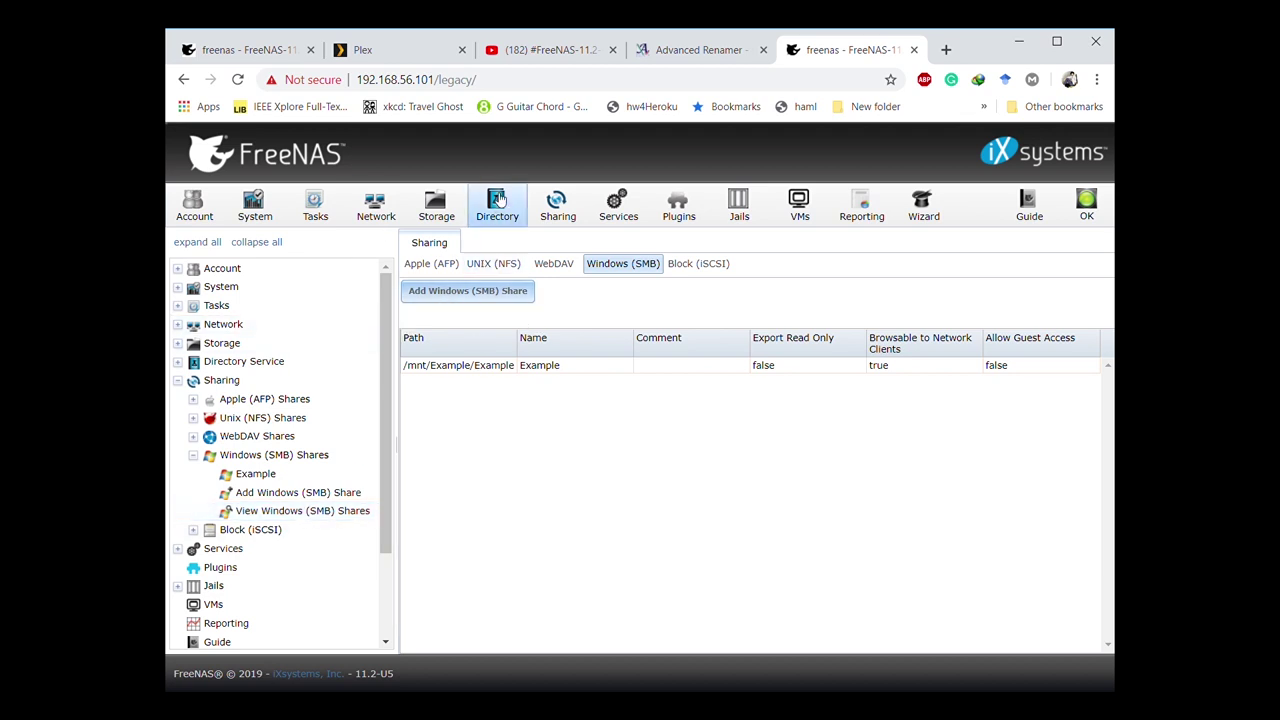
- Open the Example share's edit dialog from the Windows (SMB) Shares branch of the tree
{"action": "left_click", "coordinate": [436, 216]}
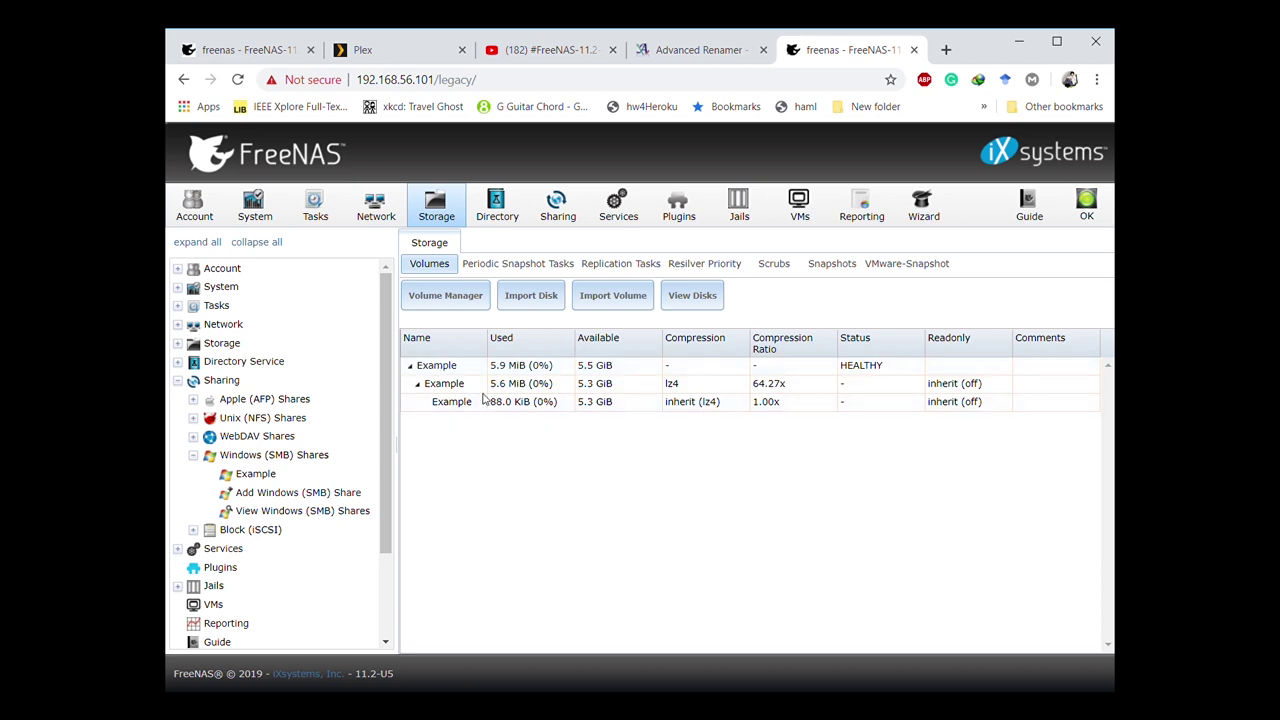
{"action": "left_click", "coordinate": [557, 207]}
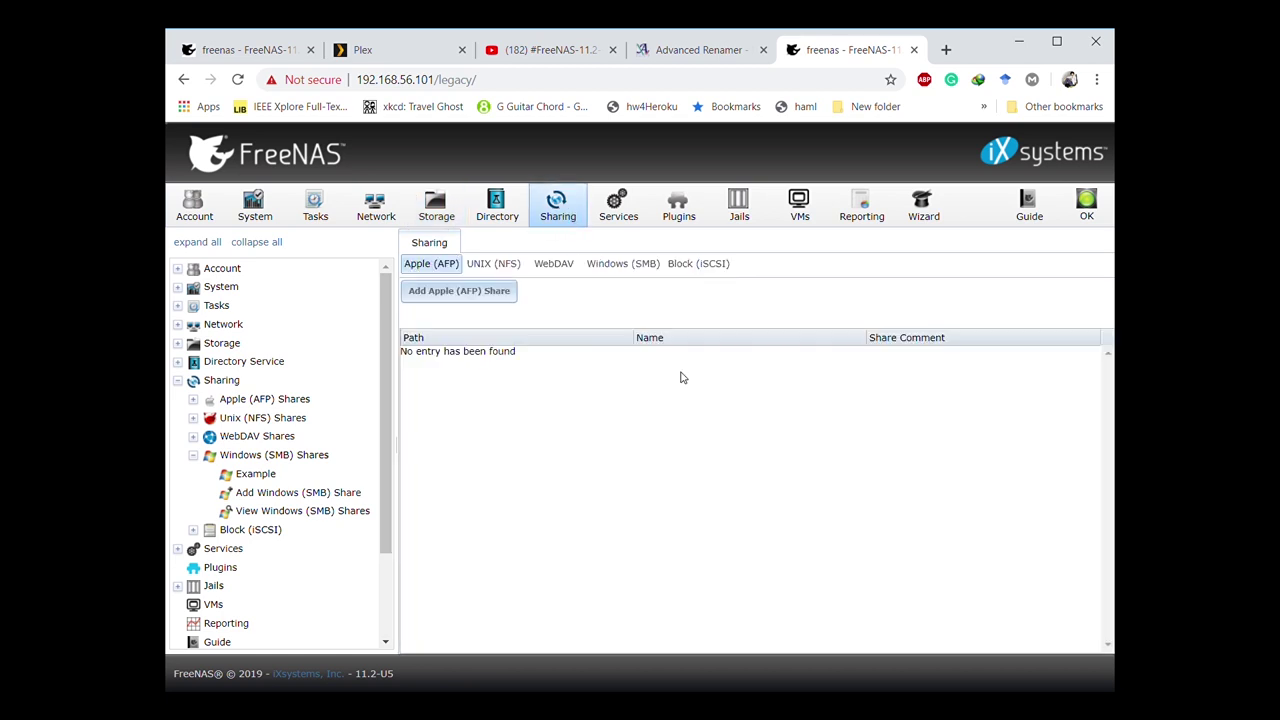
{"action": "left_click", "coordinate": [637, 272]}
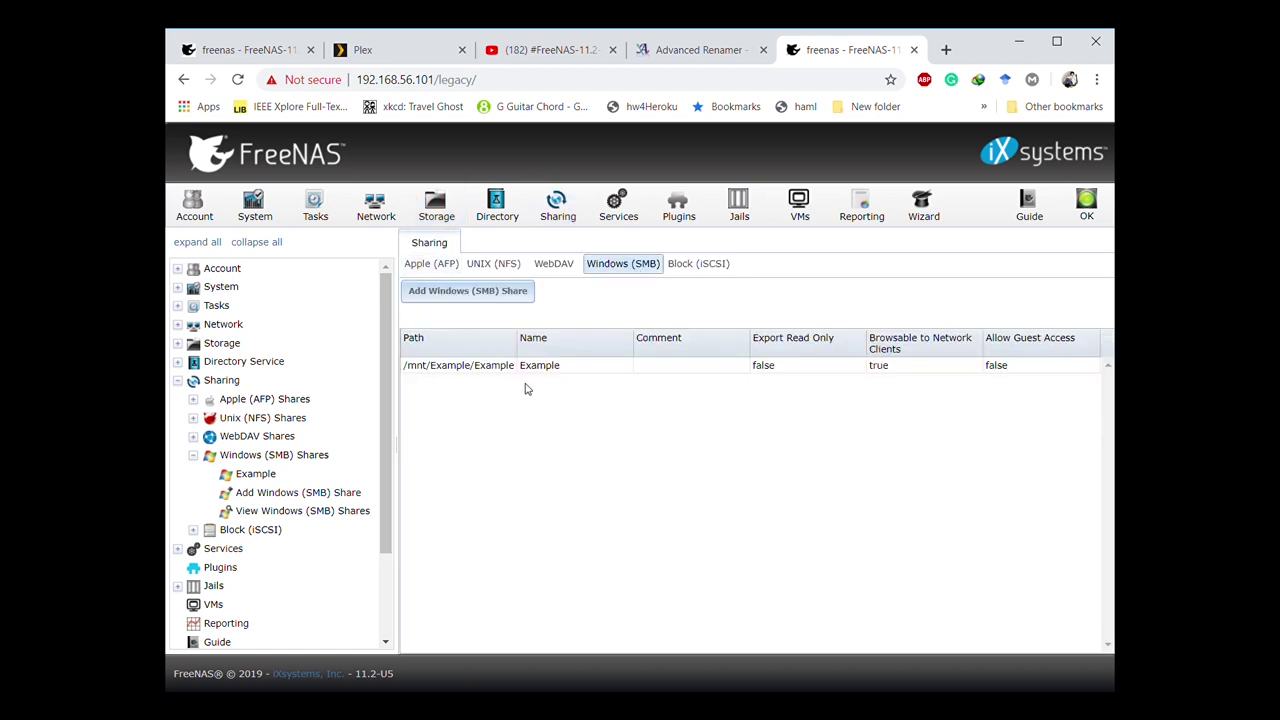
{"action": "left_click", "coordinate": [178, 382]}
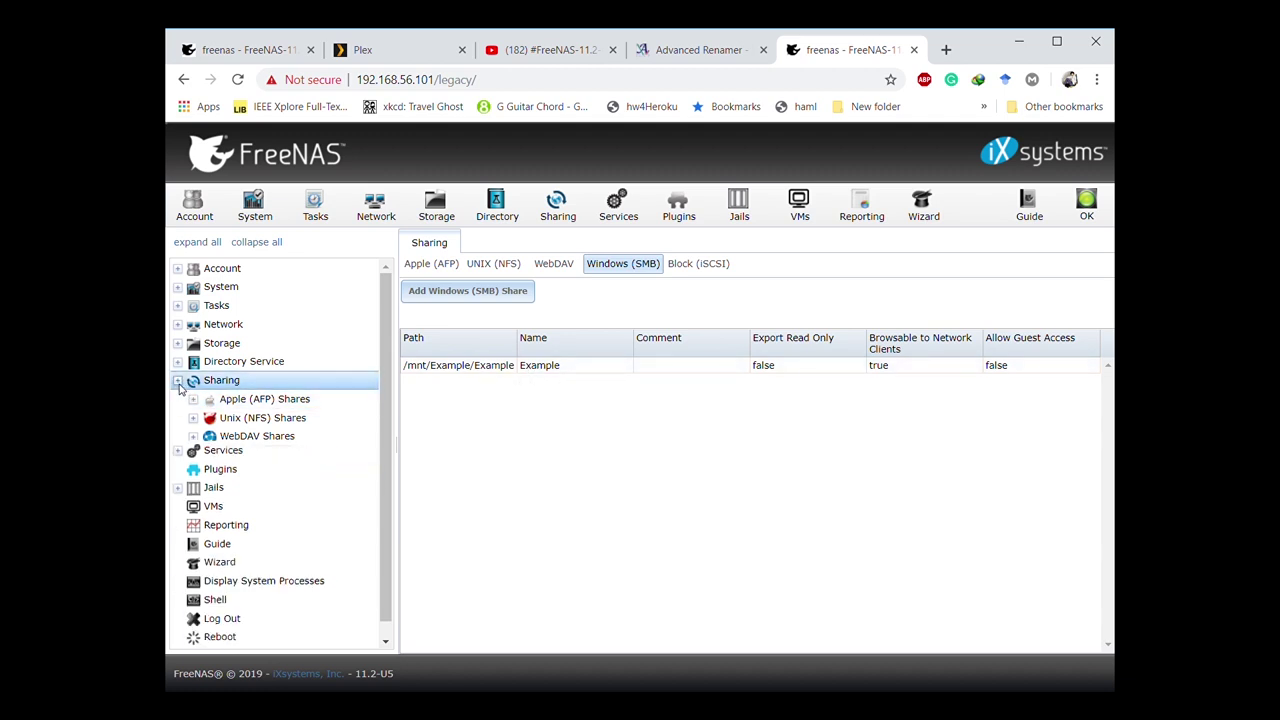
{"action": "left_click", "coordinate": [178, 382]}
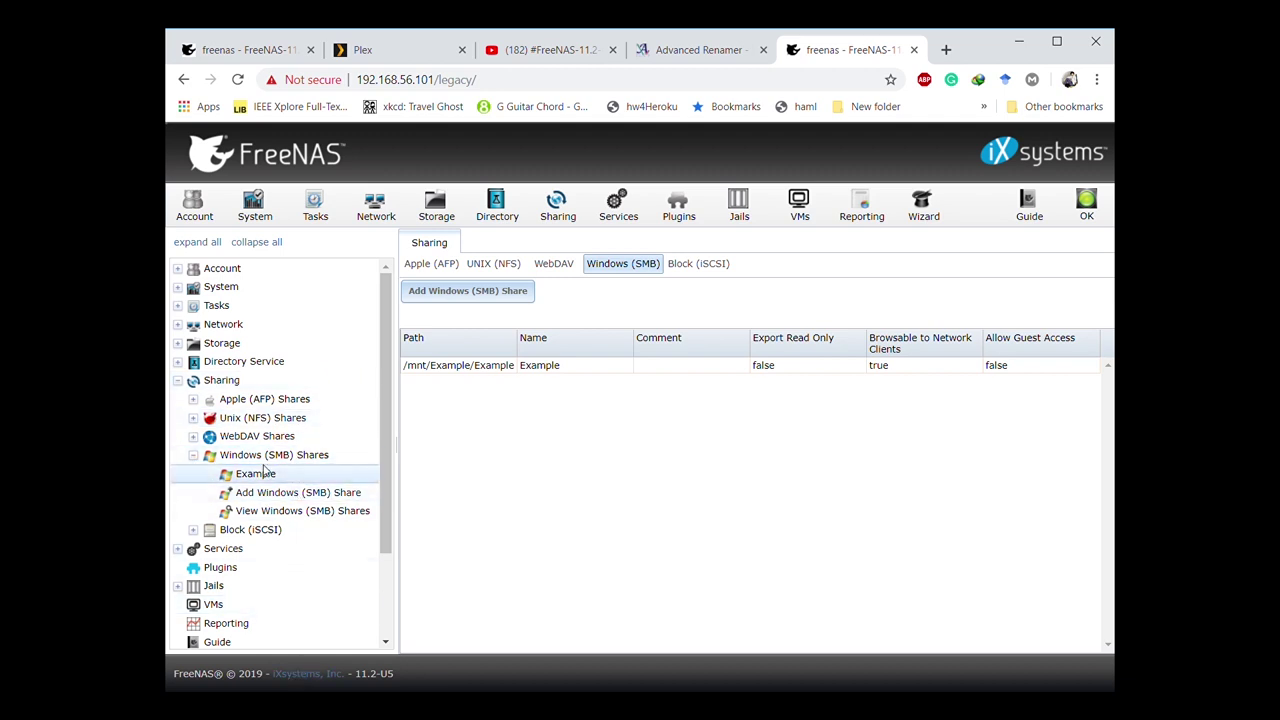
{"action": "left_click", "coordinate": [194, 457]}
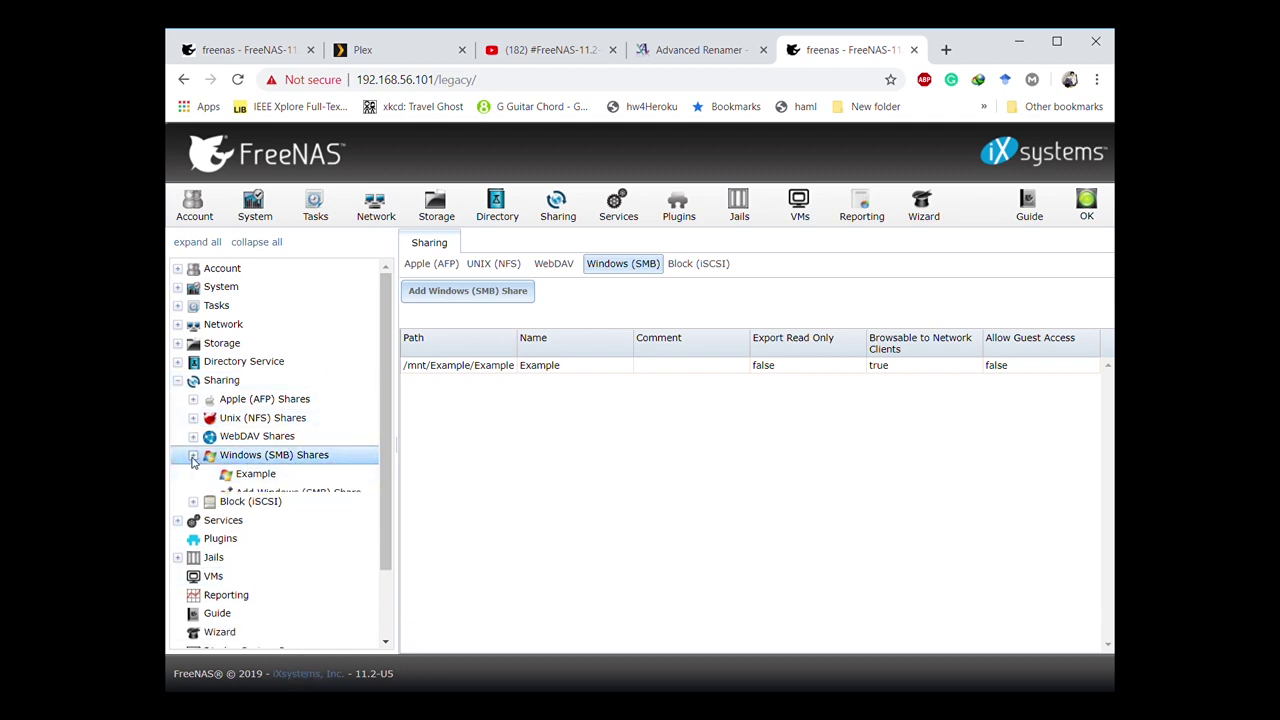
{"action": "left_click", "coordinate": [195, 457]}
{"action": "left_click", "coordinate": [250, 474]}
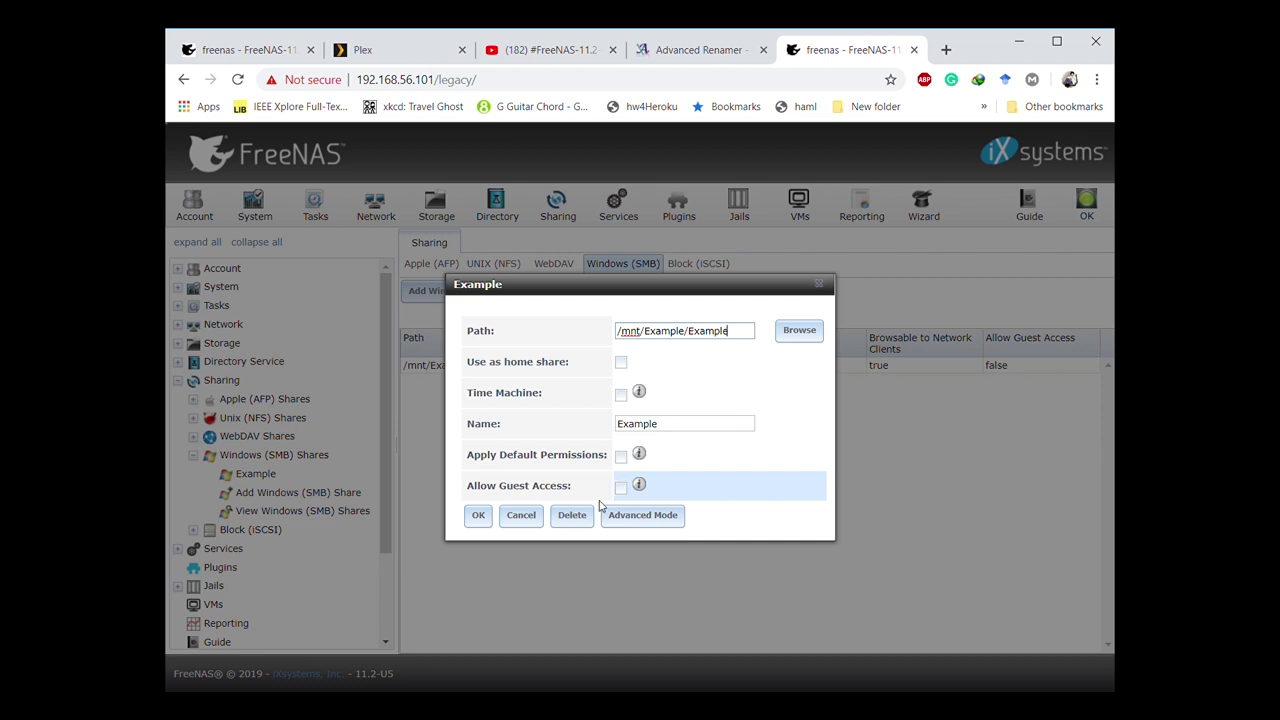
- Toggle Allow Guest Access on and back off, then cancel the Example share dialog
{"action": "left_click", "coordinate": [620, 490]}
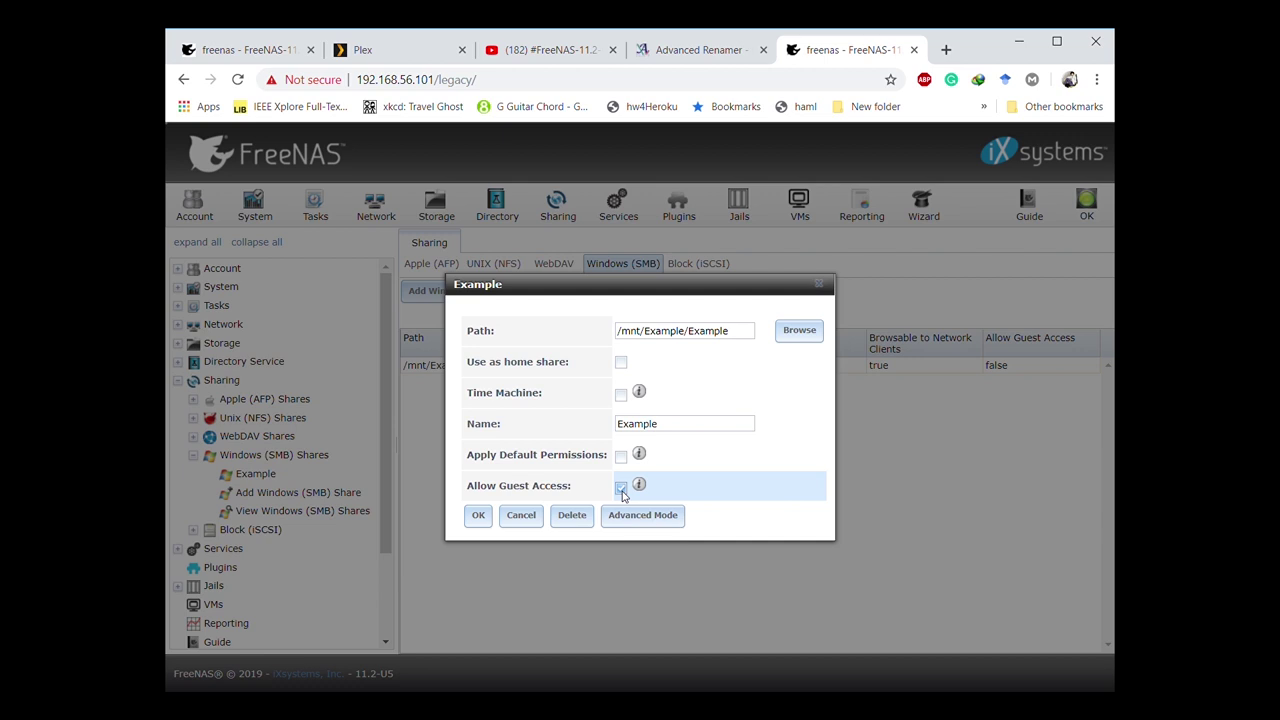
{"action": "left_click", "coordinate": [621, 490]}
{"action": "left_click", "coordinate": [519, 515]}
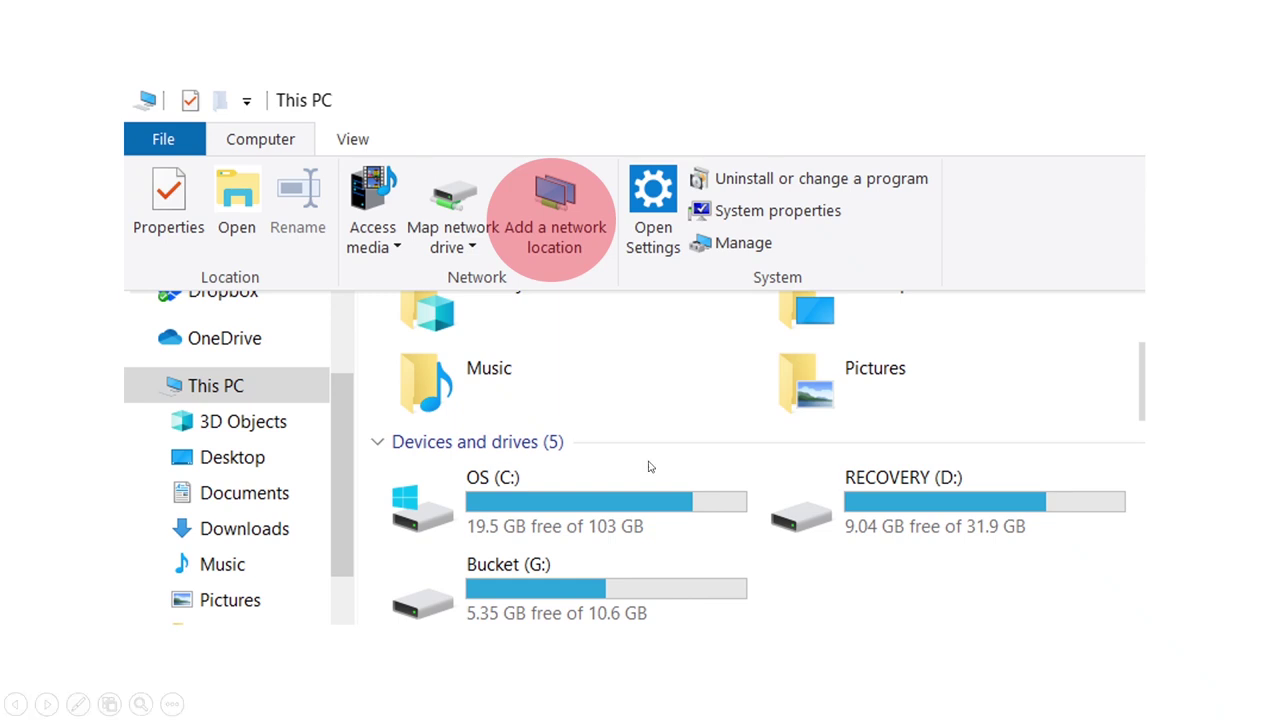
- Advance through the Add Network Location slides for \\192.168.56.101\Example to the show's end
{"action": "left_click", "coordinate": [549, 232]}
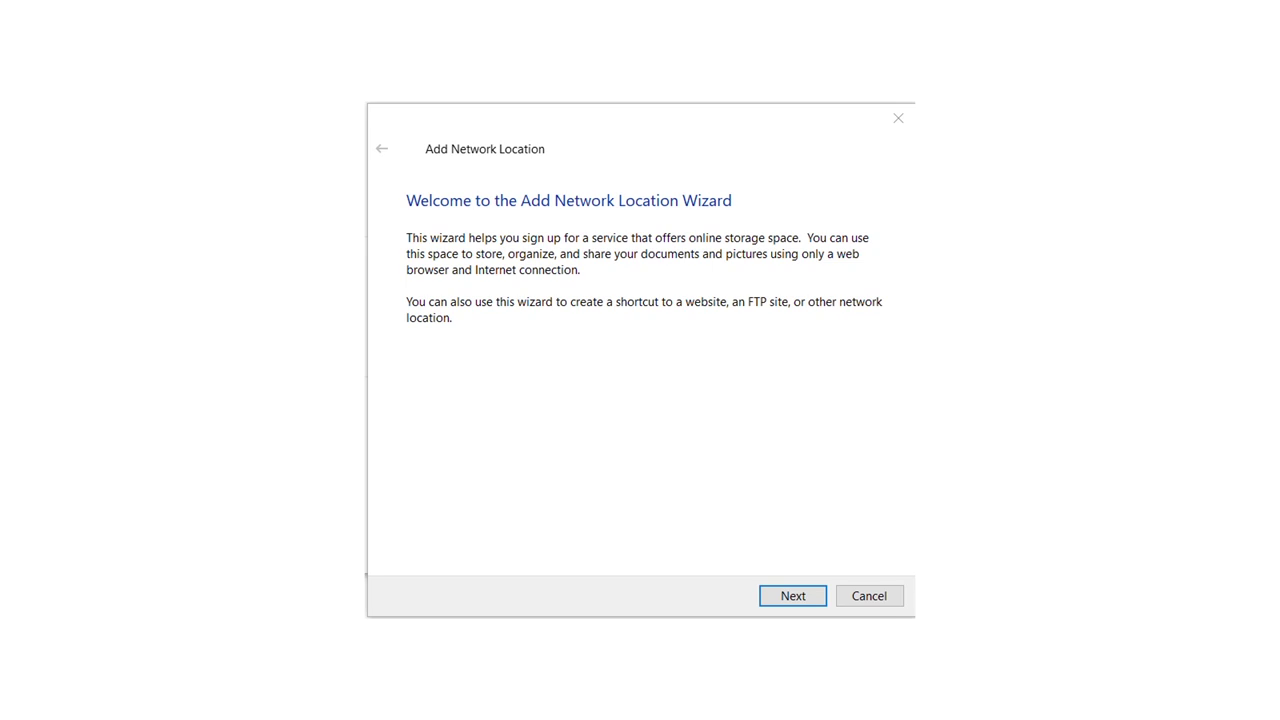
{"action": "key", "text": "Return"}
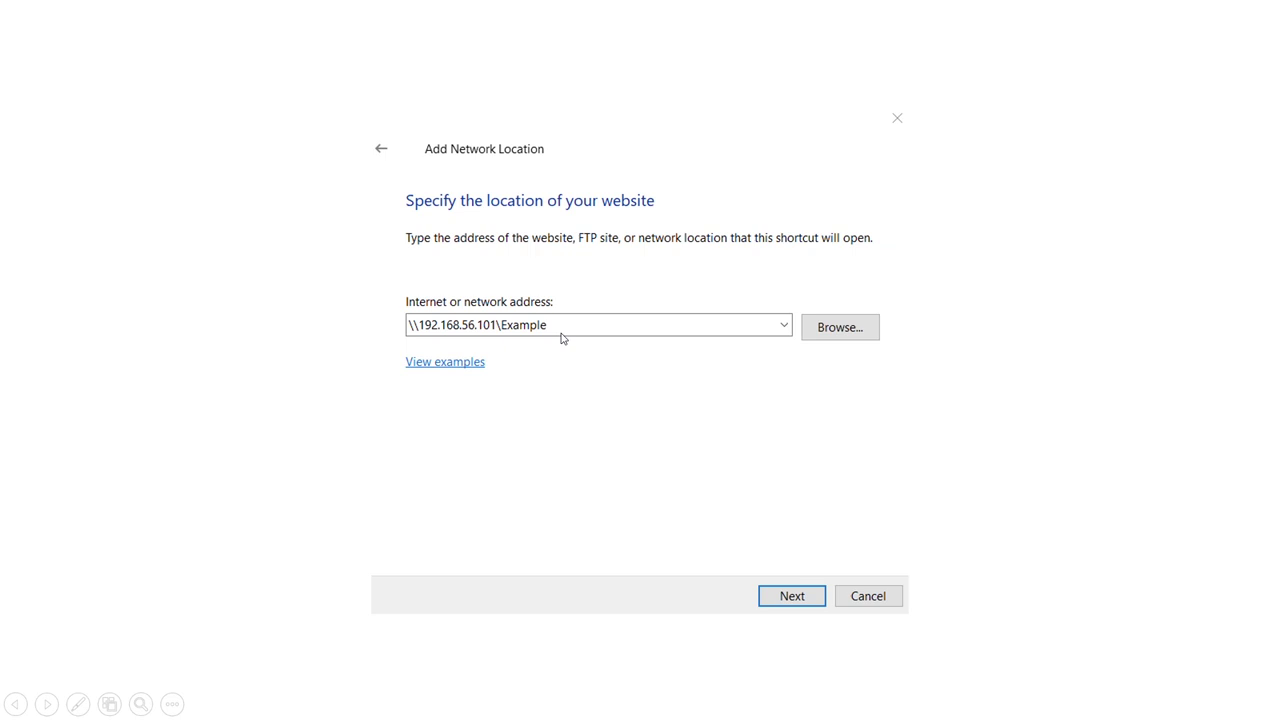
{"action": "key", "text": "Return"}
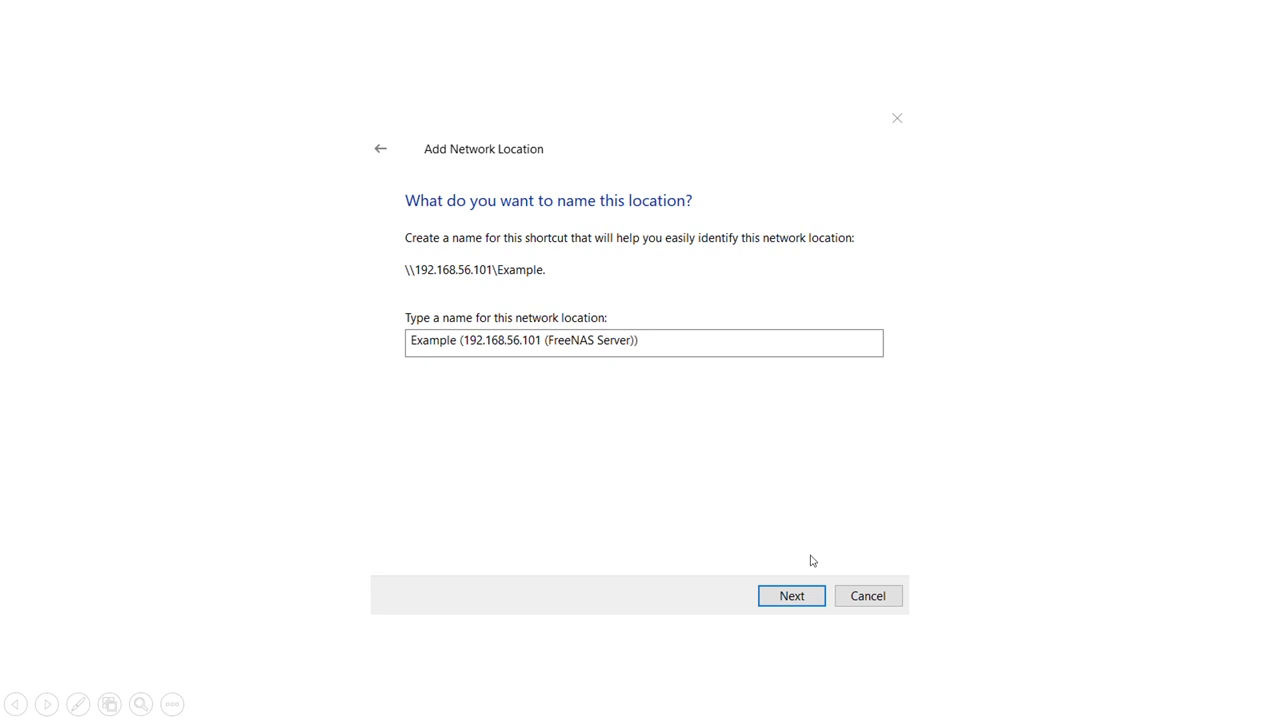
{"action": "left_click", "coordinate": [808, 598]}
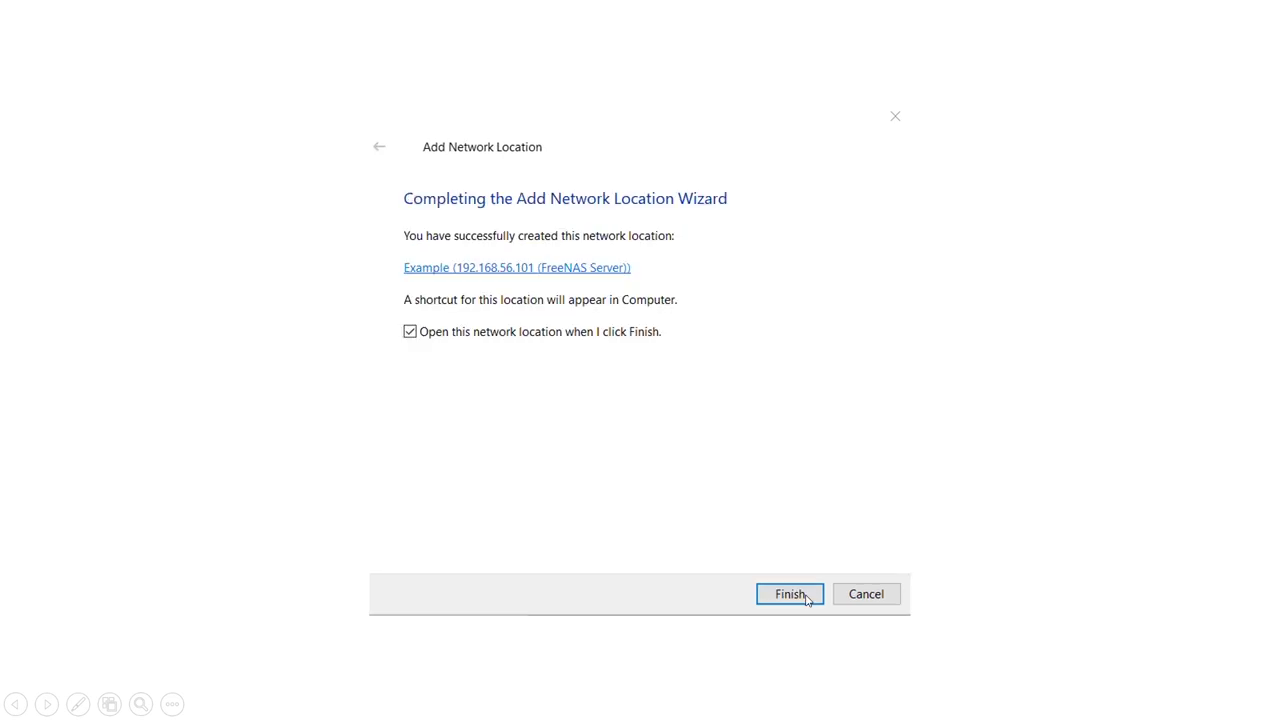
{"action": "left_click", "coordinate": [806, 598]}
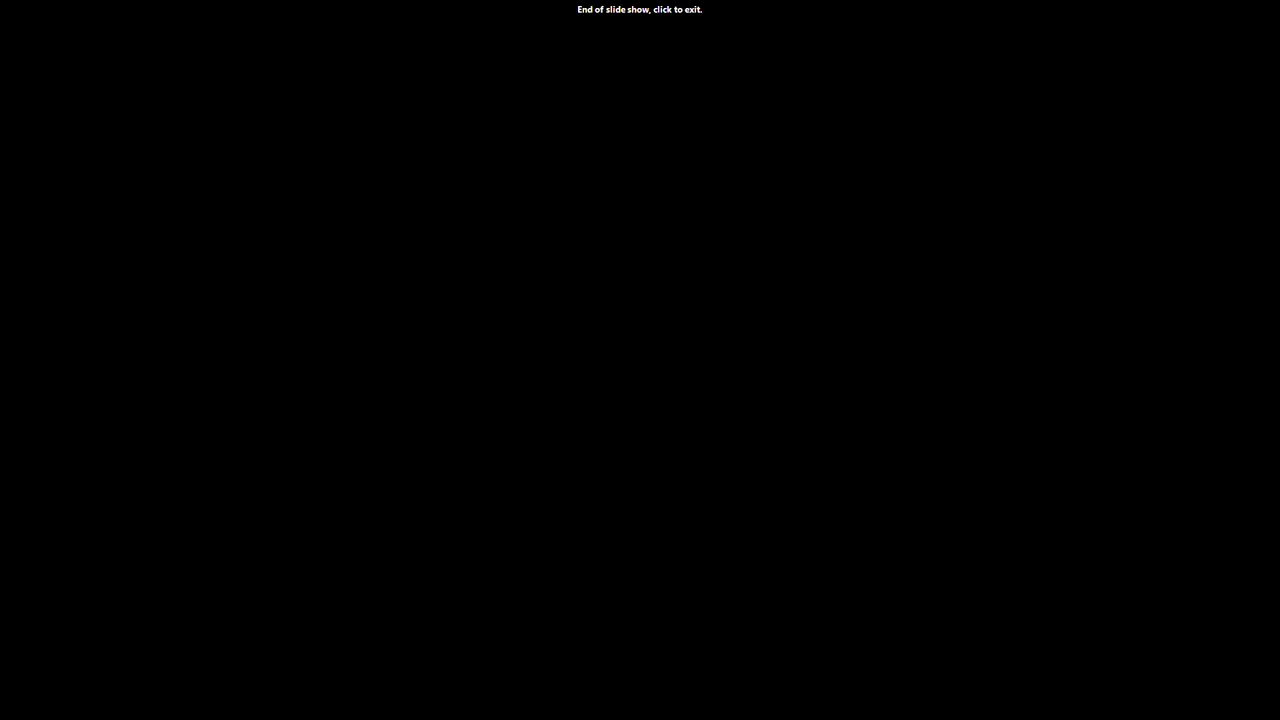